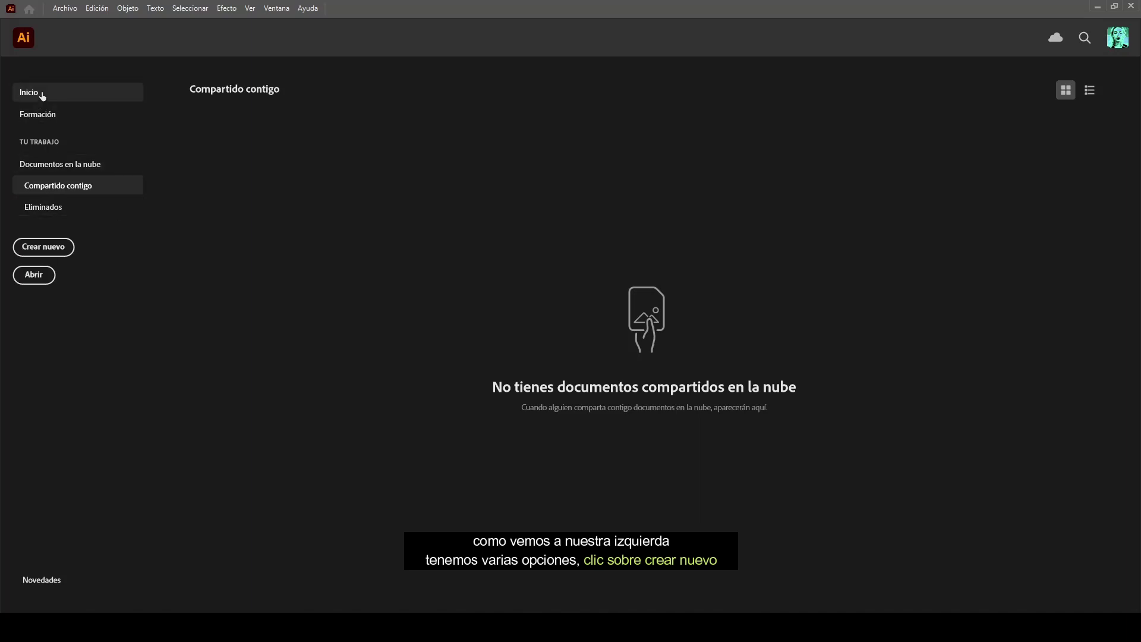
Step: Create a new 1280 × 720 px RGB document with High (300 ppi) raster effects
click(57, 249)
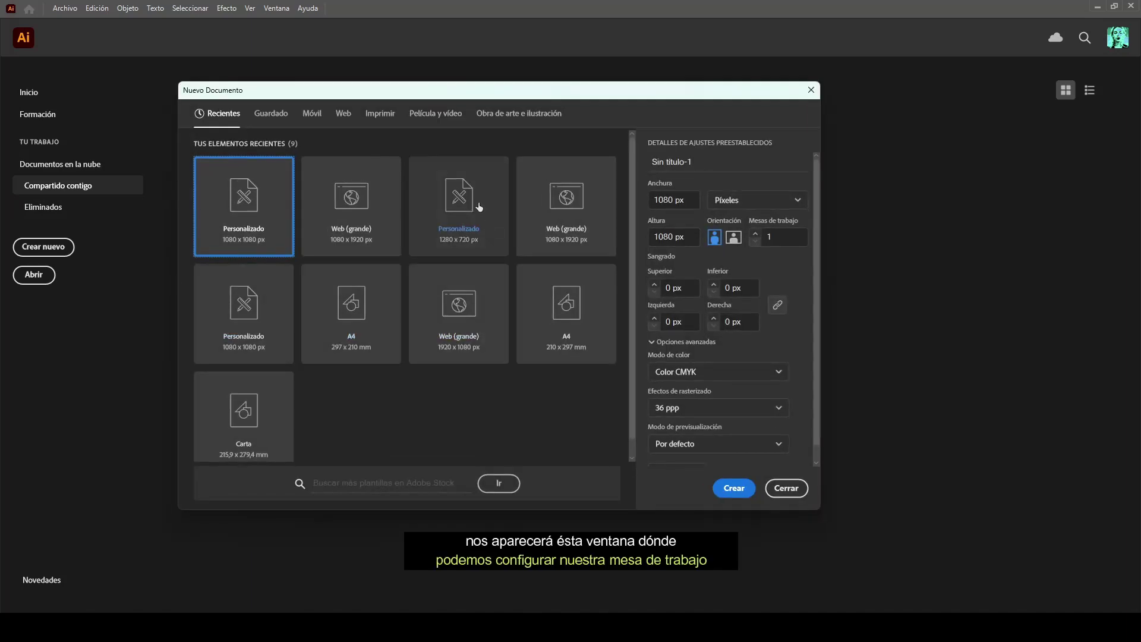
click(466, 235)
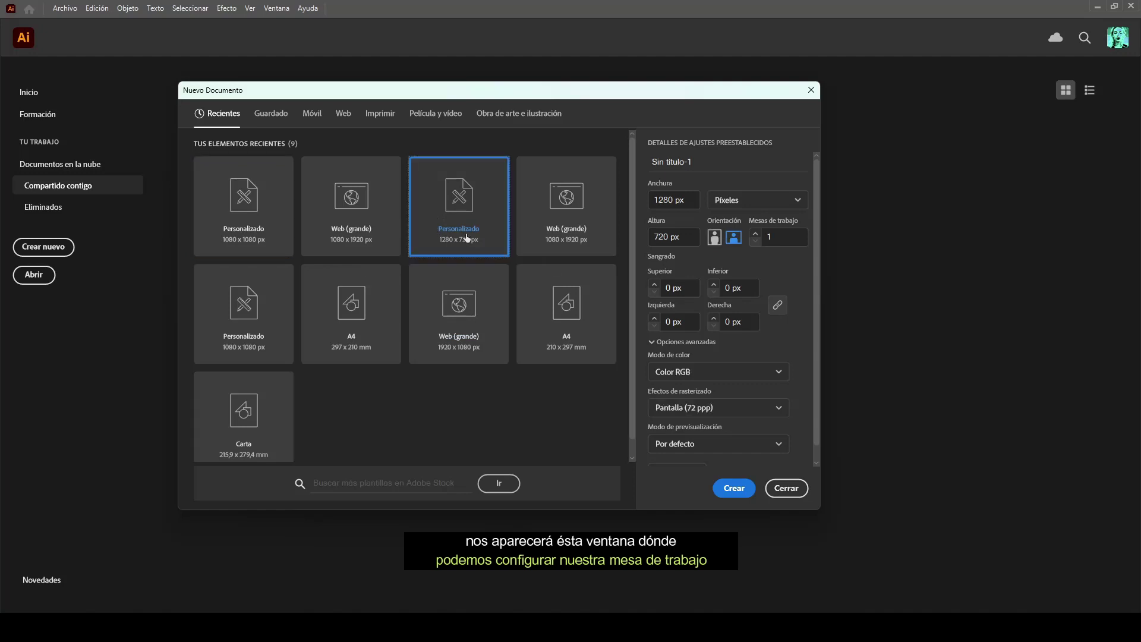
click(770, 238)
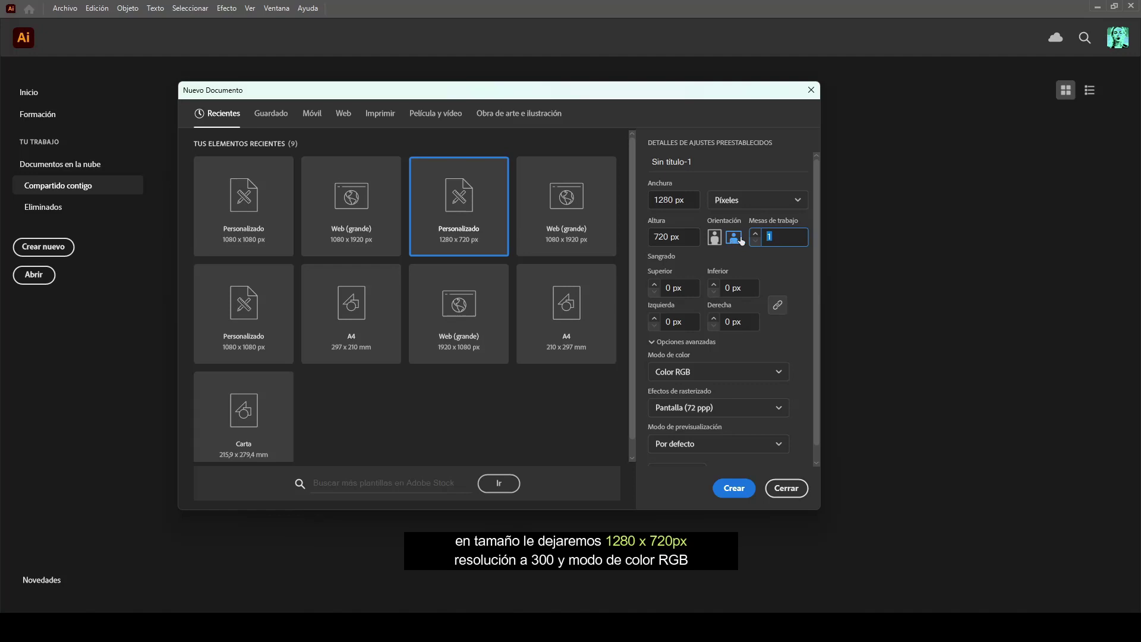
click(695, 409)
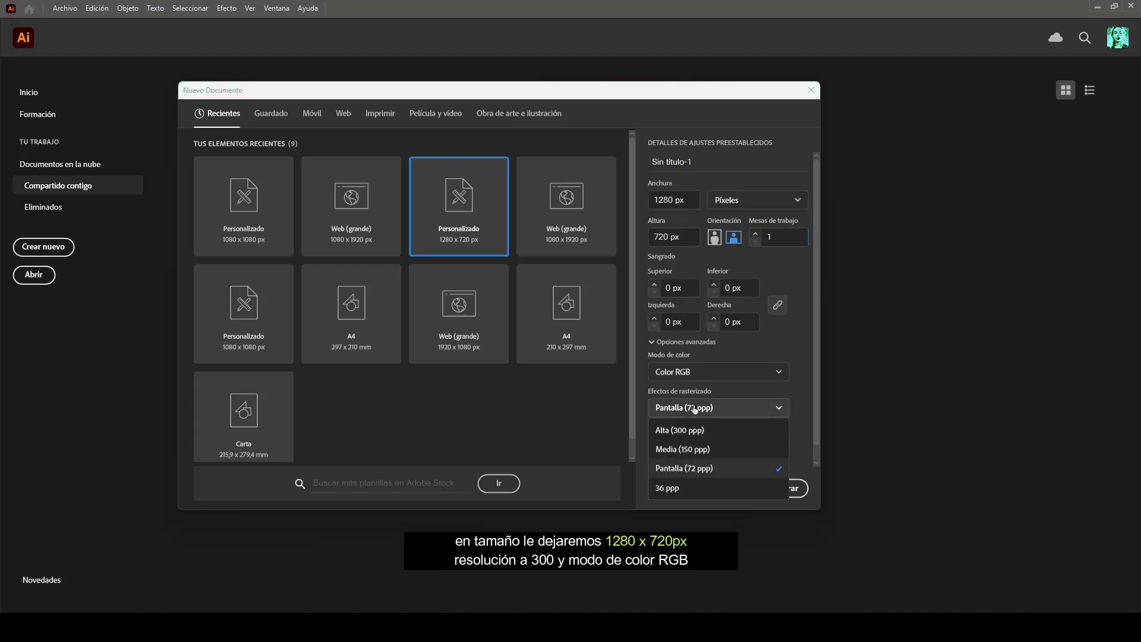
click(694, 430)
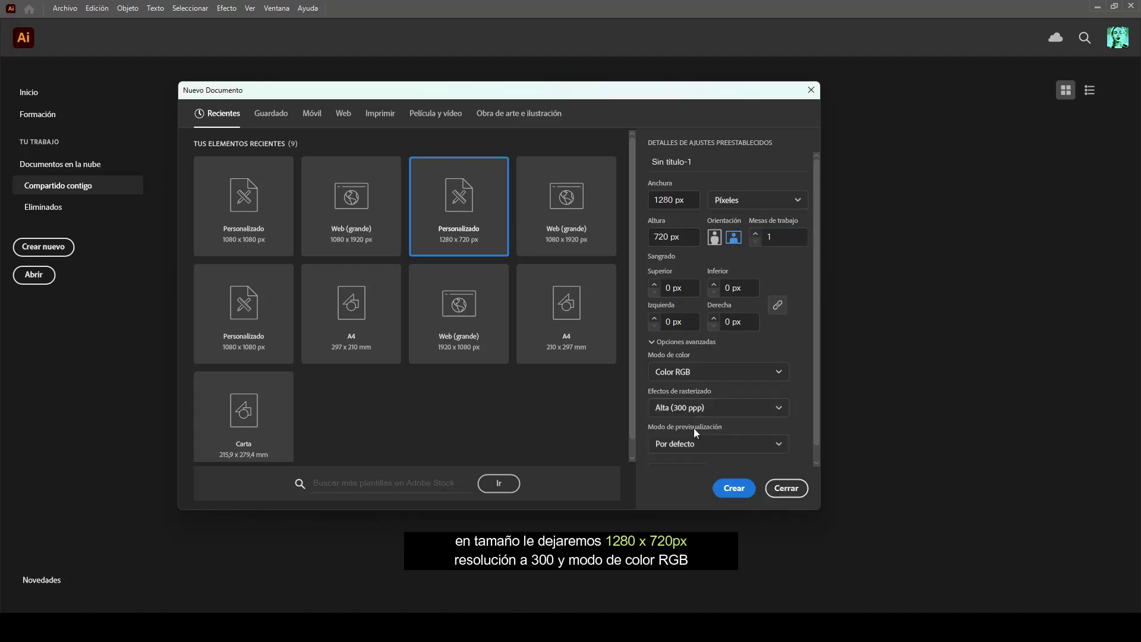
click(697, 375)
click(697, 393)
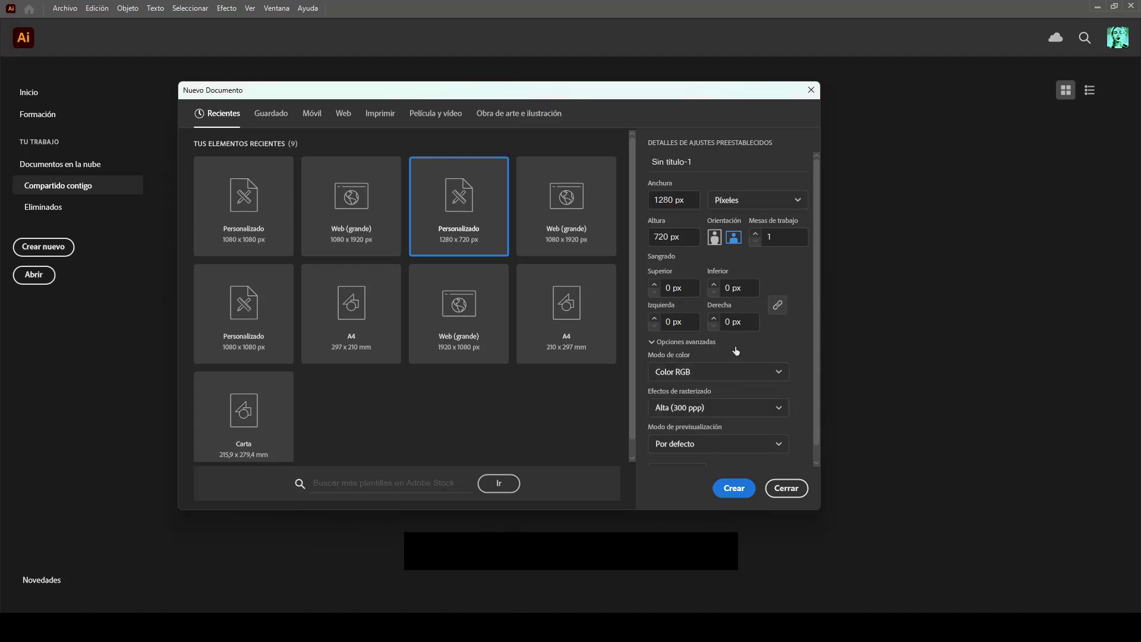
scroll(735, 346, down, 1)
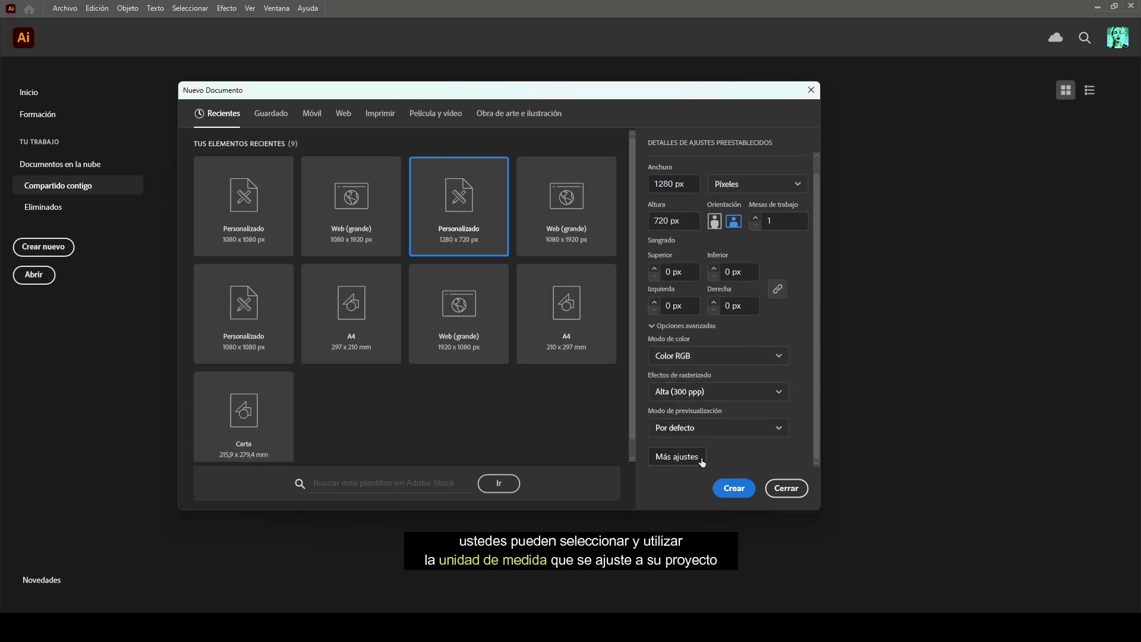
click(735, 489)
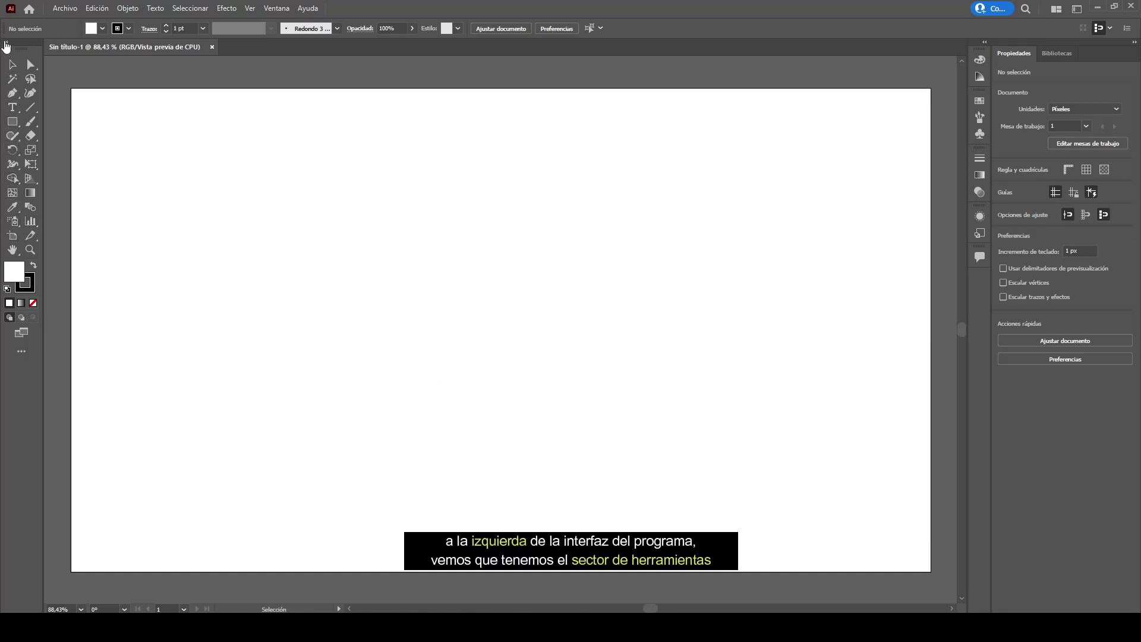
Step: Collapse the toolbar into a single narrow column
click(6, 44)
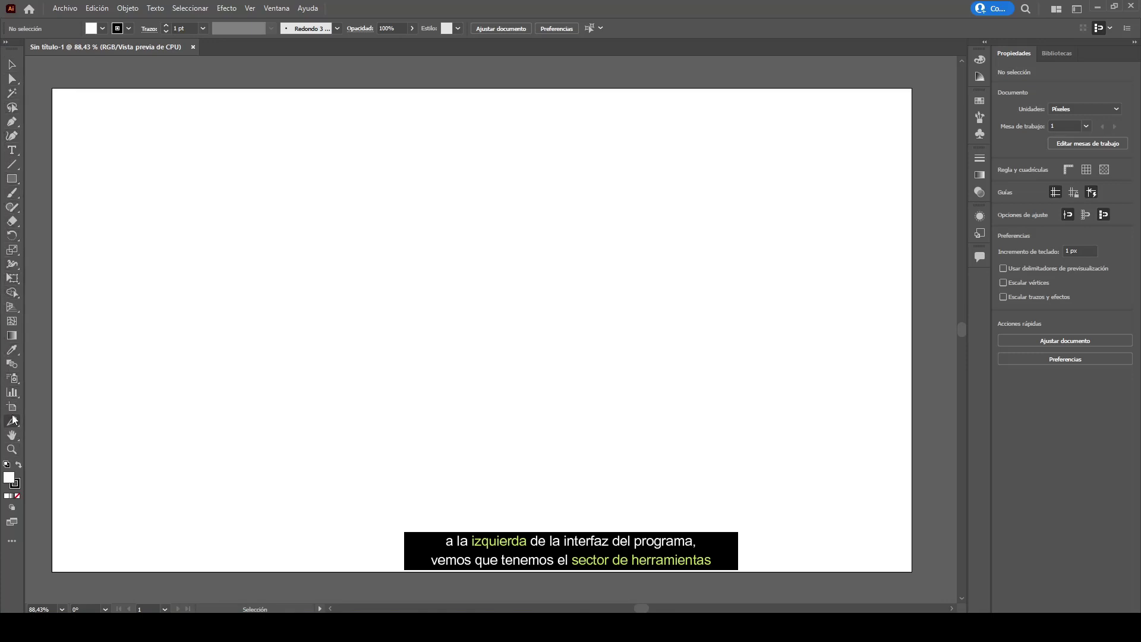
Step: Draw a 557 px circle with the Ellipse tool and move it toward the artboard's middle
drag(11, 178, 136, 179)
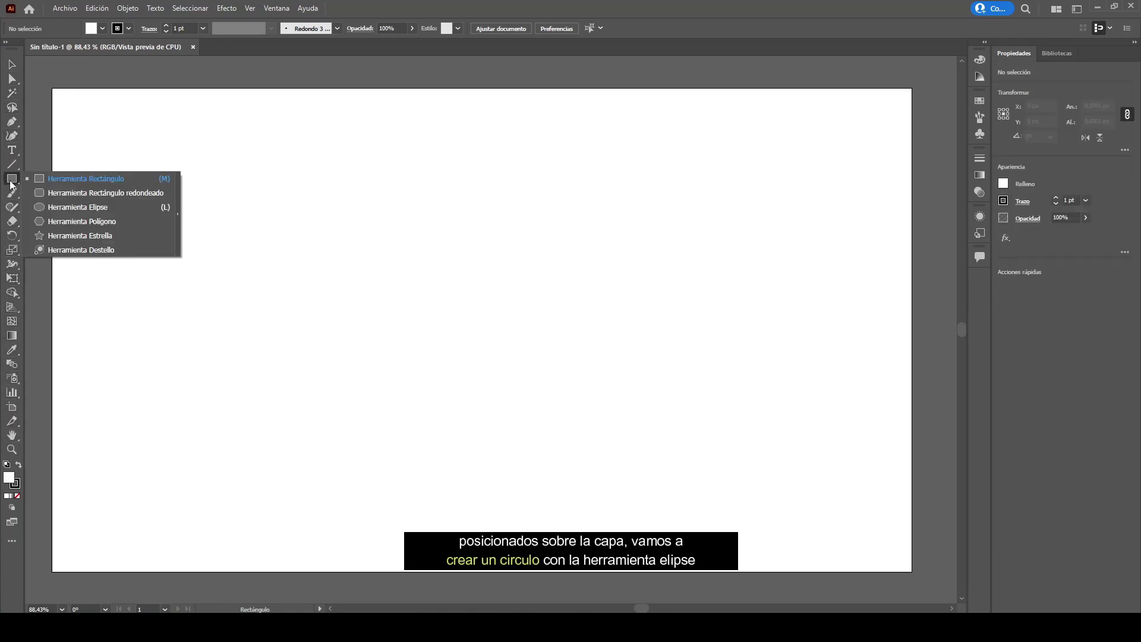
click(133, 208)
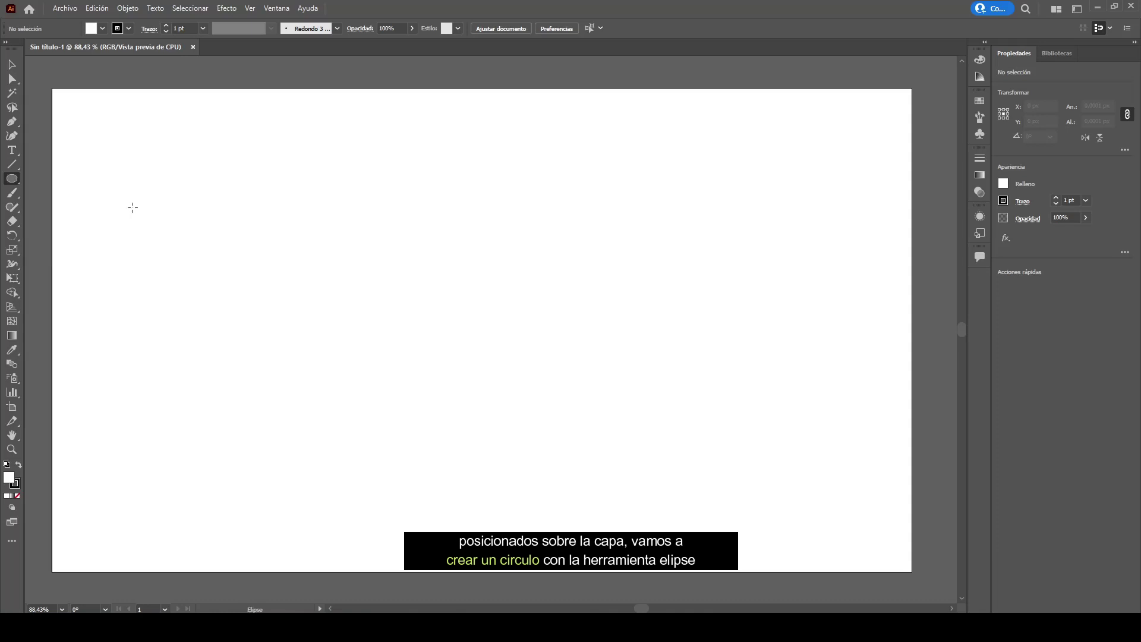
mouse_move(343, 209)
mouse_down()
mouse_move(404, 277)
mouse_move(705, 529)
mouse_move(718, 582)
mouse_up()
click(12, 64)
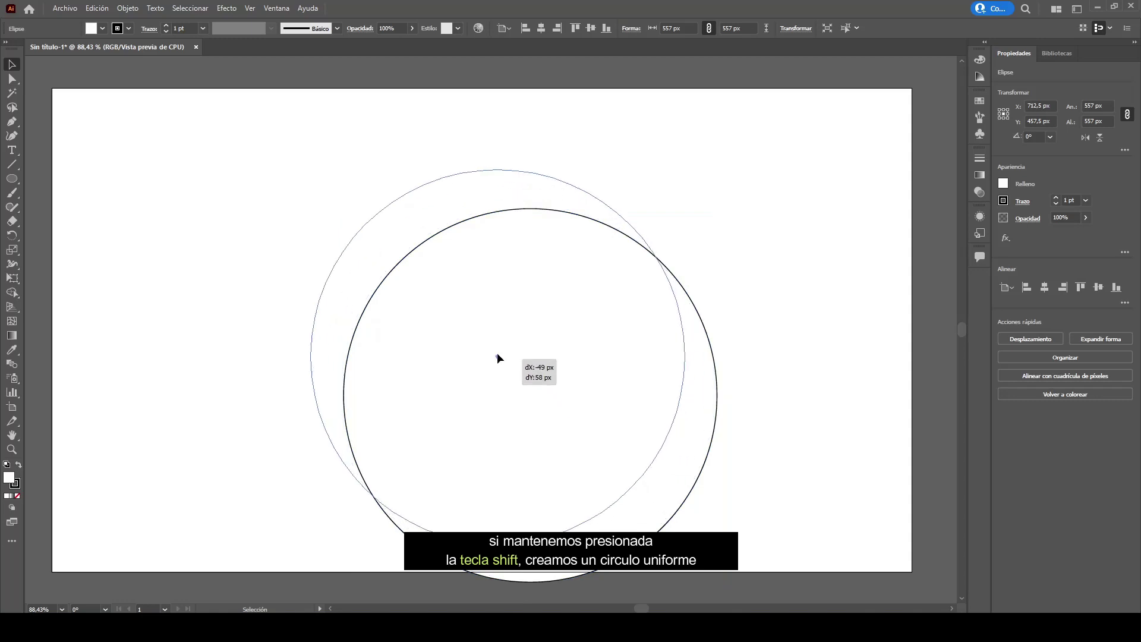
drag(532, 394, 475, 325)
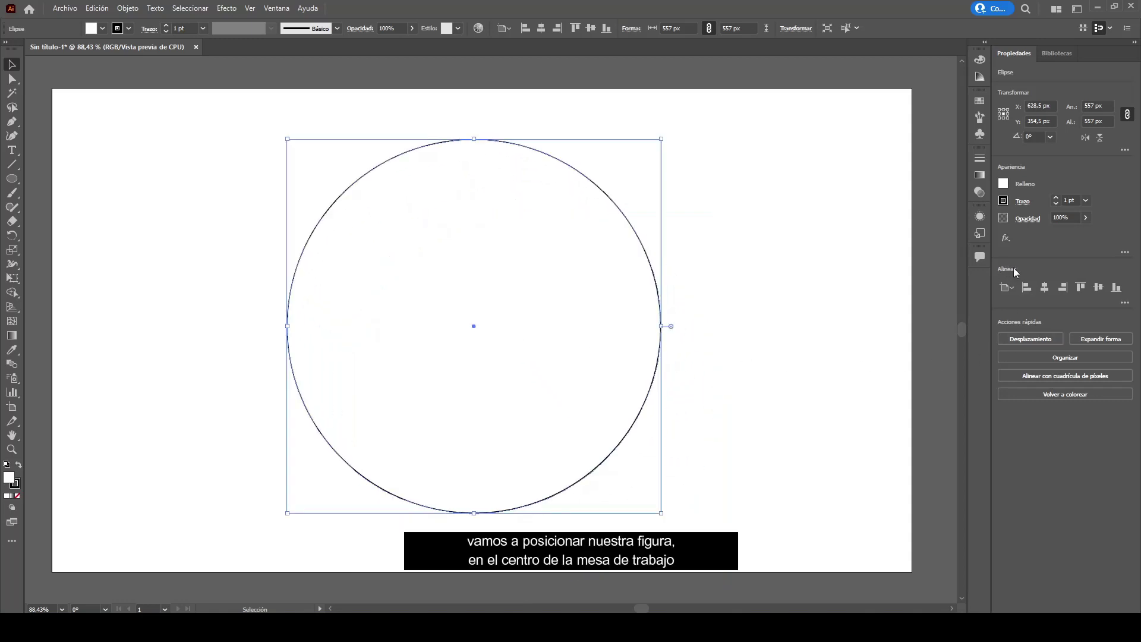
Step: Align the circle to the artboard's horizontal and vertical centre, at 640, 360 px
click(277, 9)
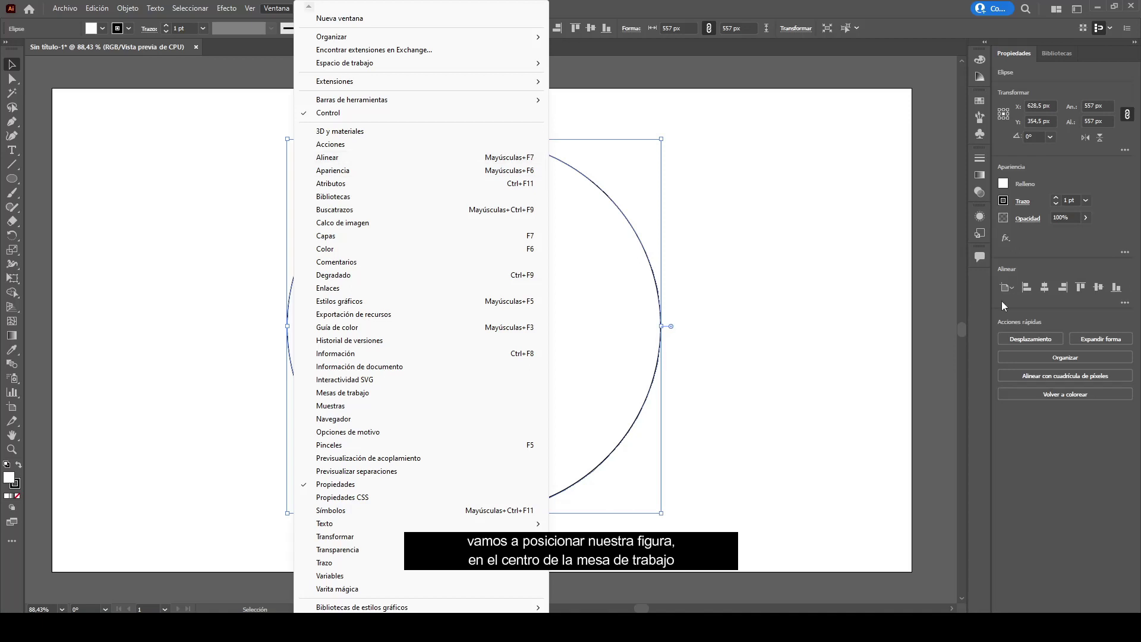
click(1045, 287)
click(1099, 287)
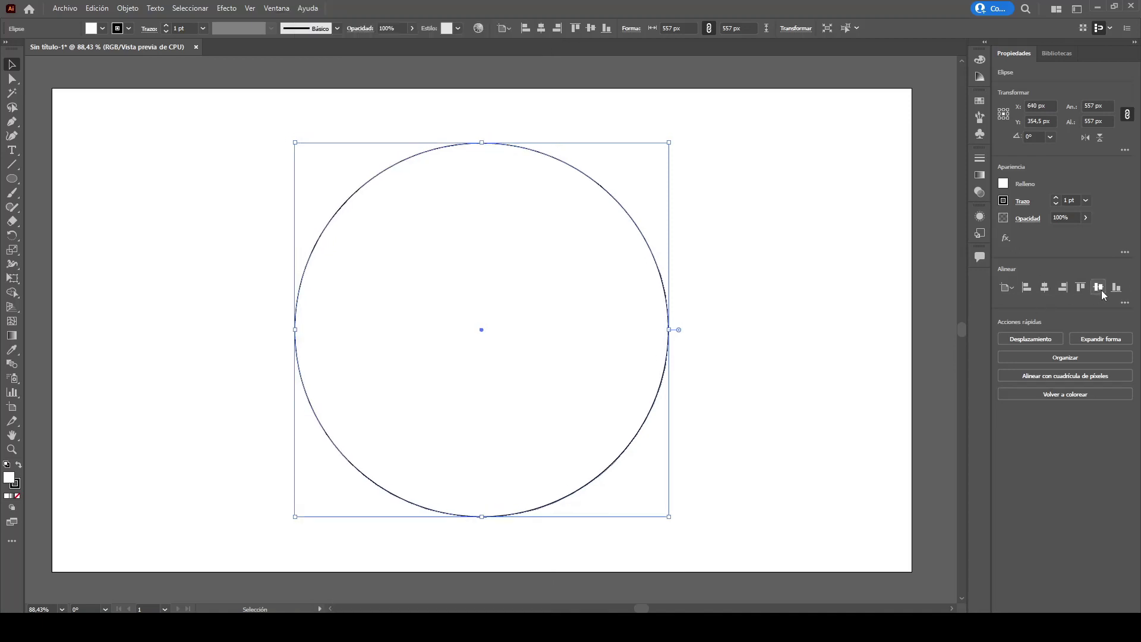
click(1125, 302)
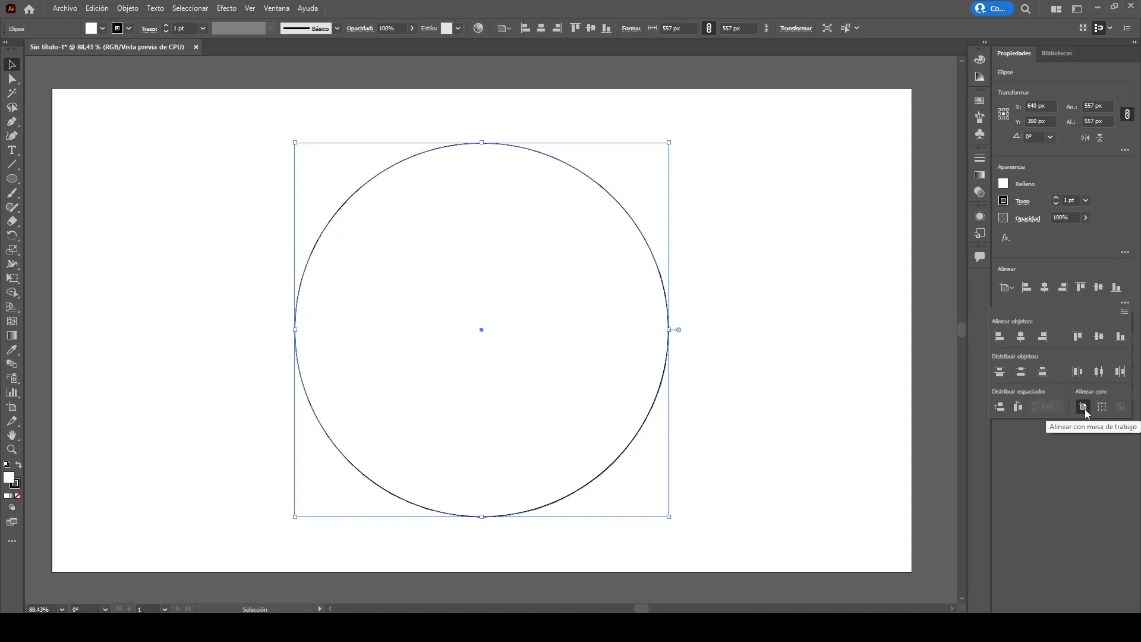
click(768, 326)
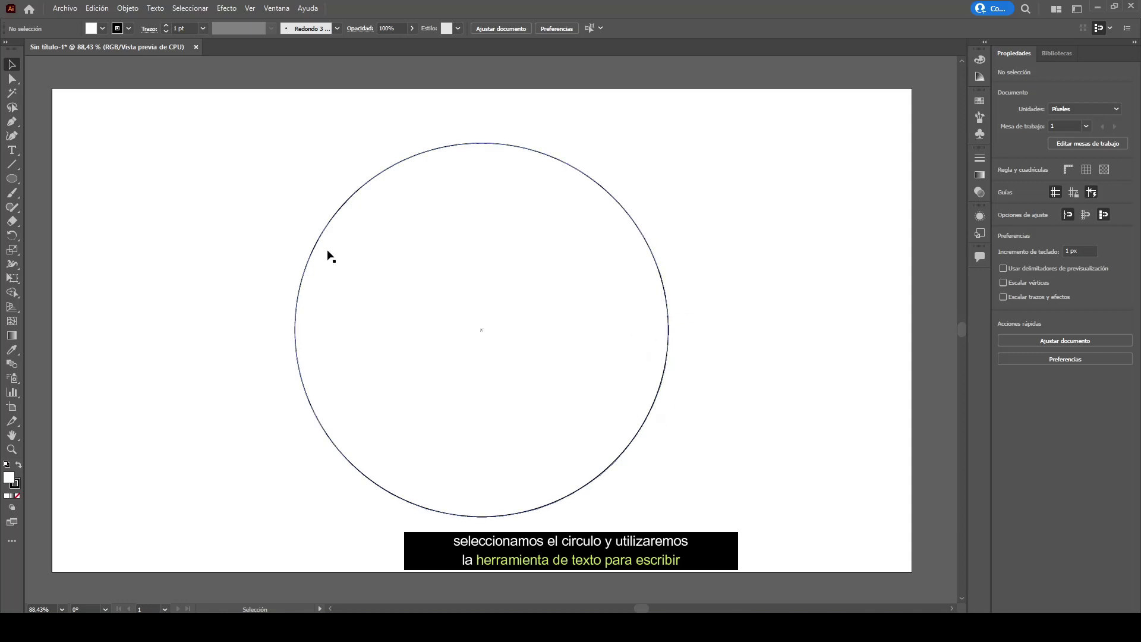
Step: Try Type on a Path on the circle, undo it, and choose the regular Type tool
click(312, 248)
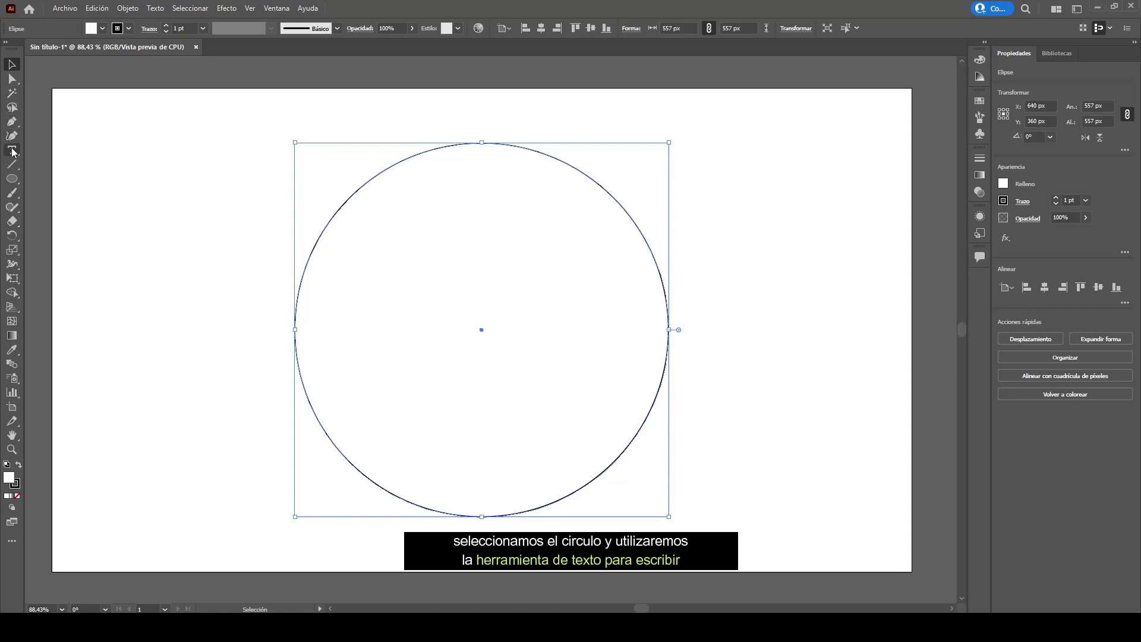
drag(11, 152, 55, 150)
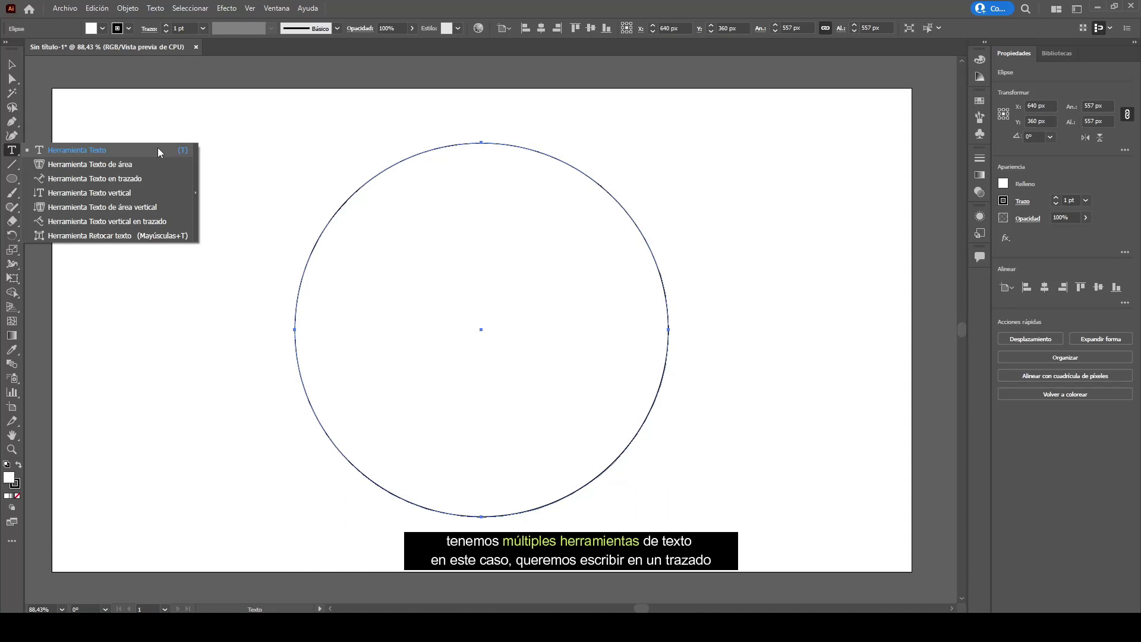
click(159, 181)
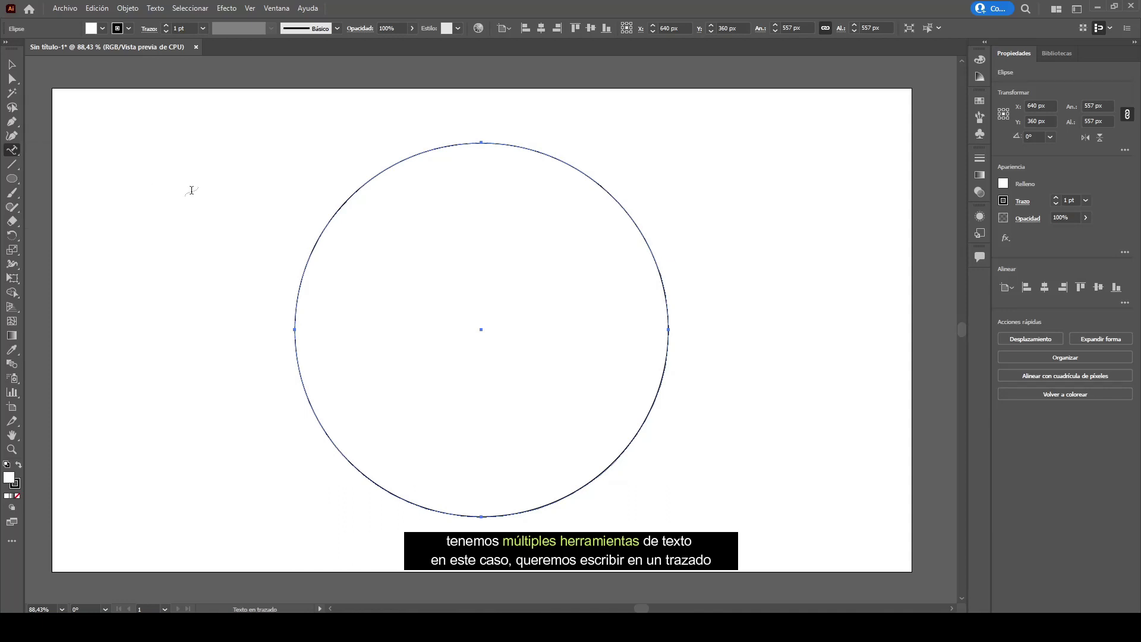
click(318, 239)
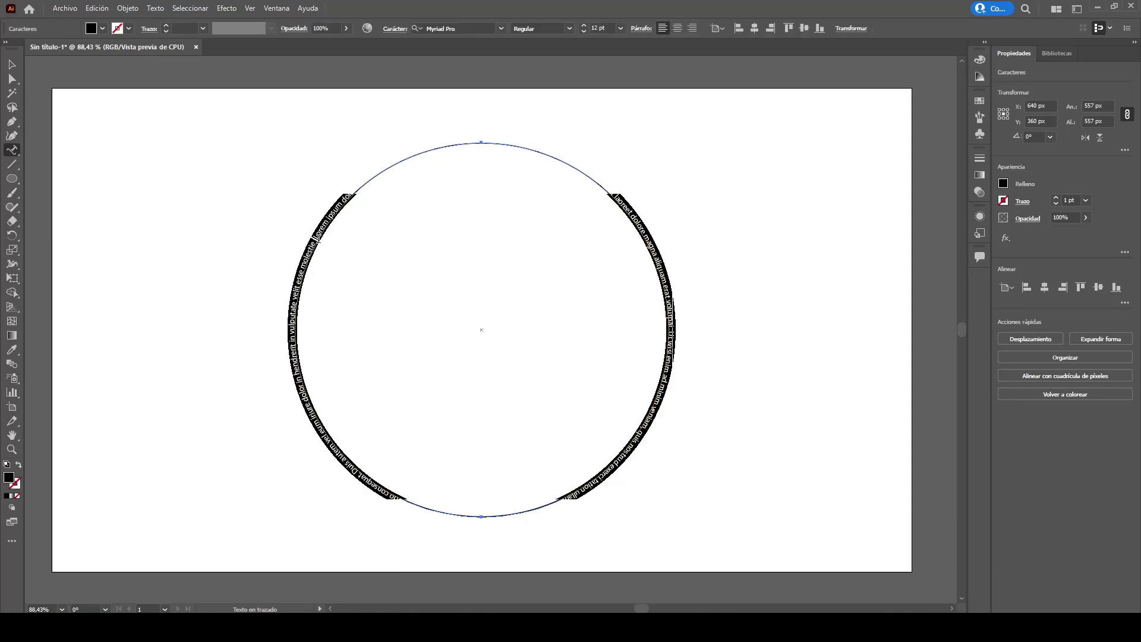
key(ctrl+z)
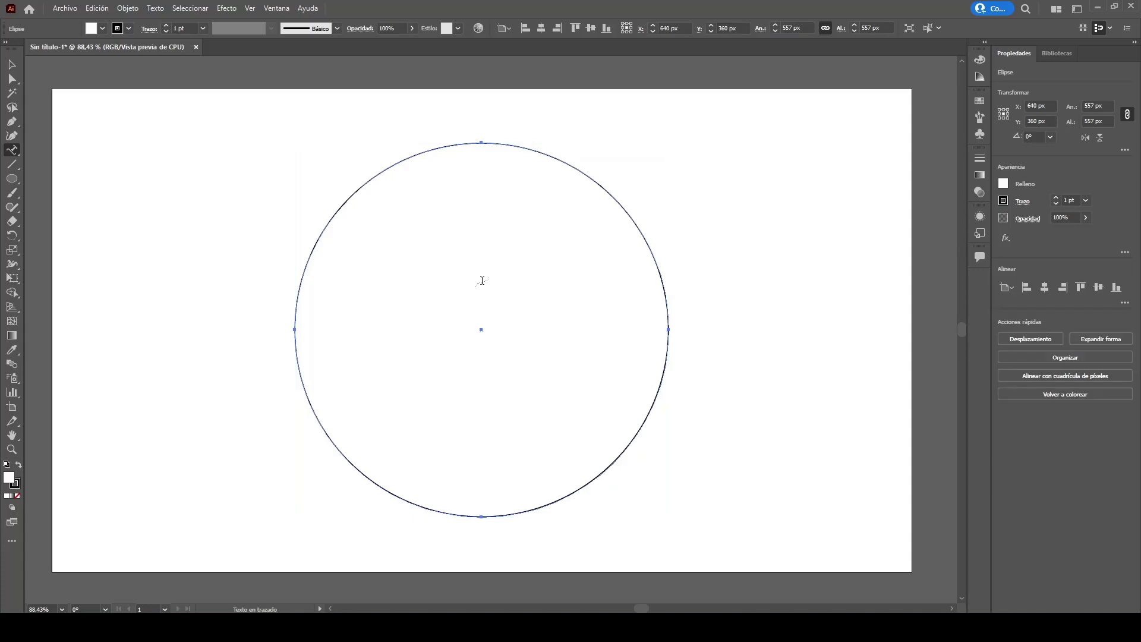
drag(19, 152, 144, 156)
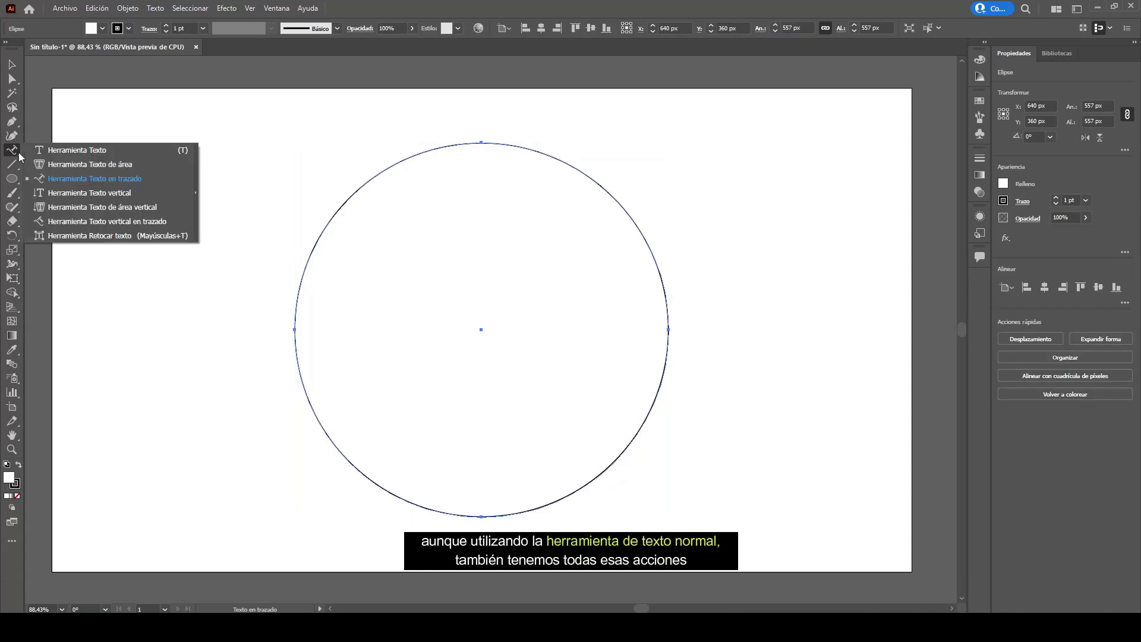
click(142, 156)
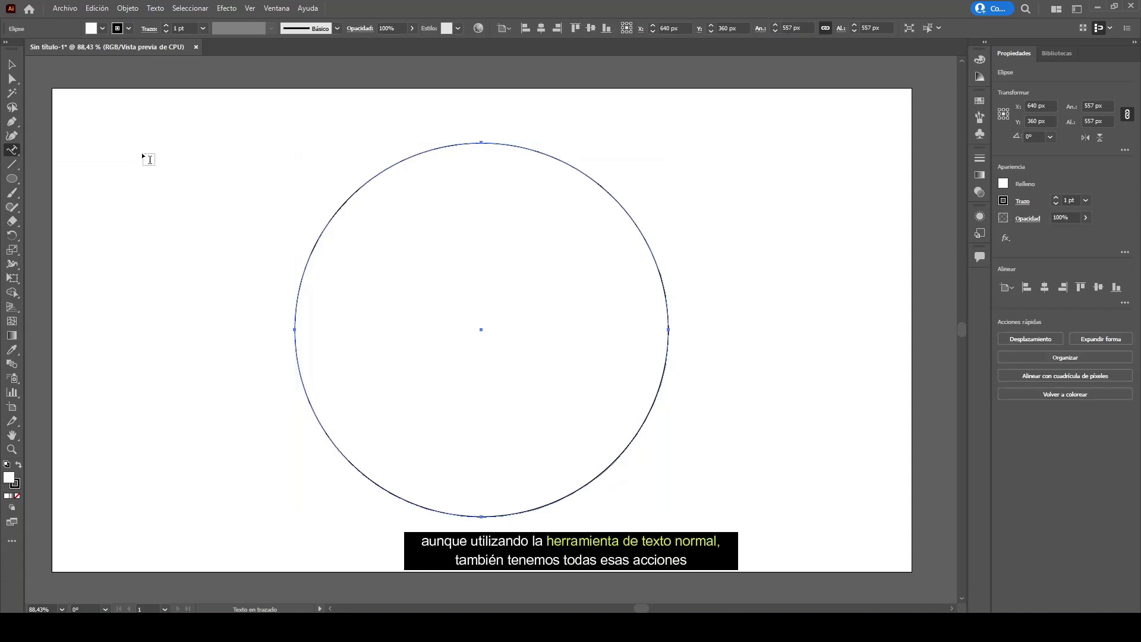
Step: Type 'Como curvar texto' along the circle's upper-left edge, then select that text line
scroll(334, 237, up, 1)
scroll(339, 238, up, 3)
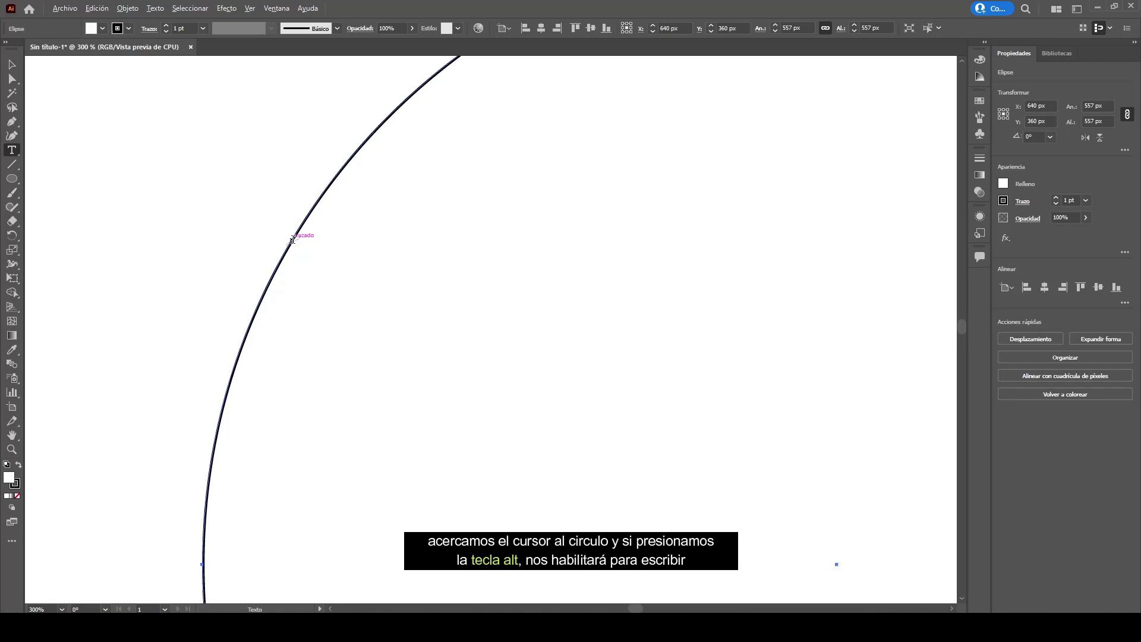
alt+click(292, 240)
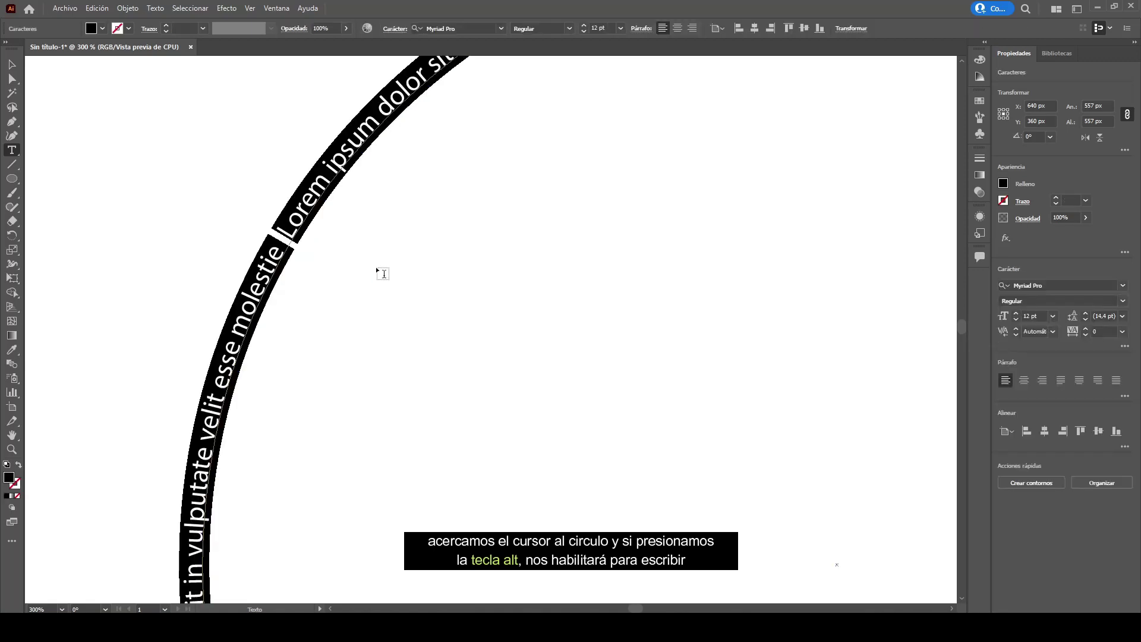
text(Como curvar texto)
key(ctrl+minus)
key(ctrl+minus)
key(ctrl+minus)
key(ctrl+minus)
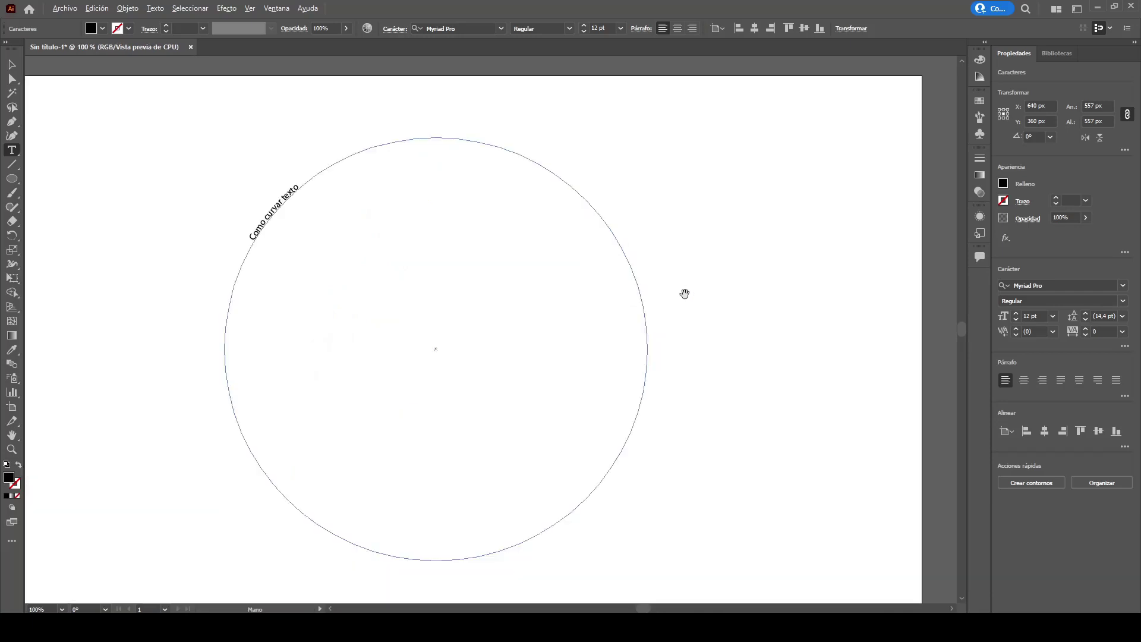
ctrl+click(673, 297)
drag(297, 187, 249, 239)
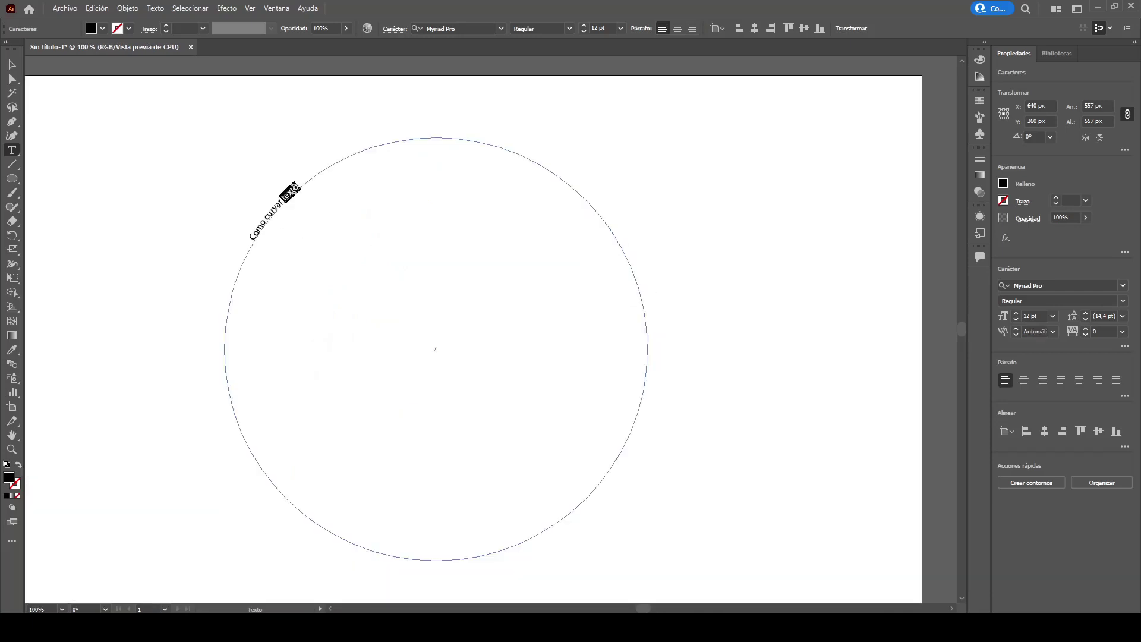
Step: Enlarge the curved text and apply the Bahnschrift font
click(620, 30)
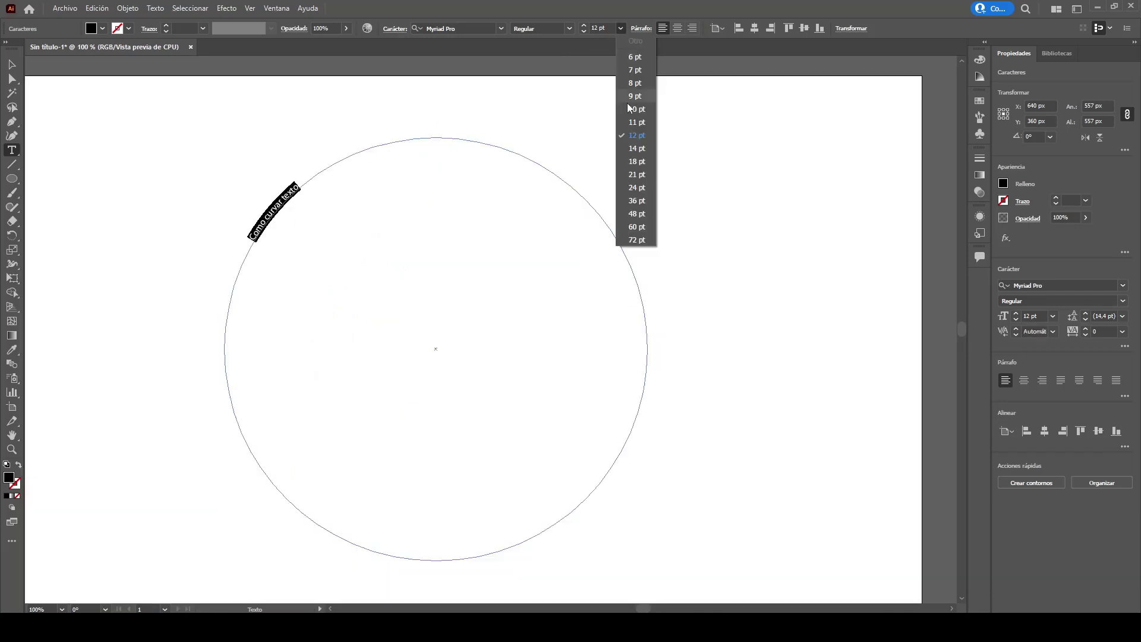
click(633, 239)
click(584, 27)
click(583, 26)
click(584, 26)
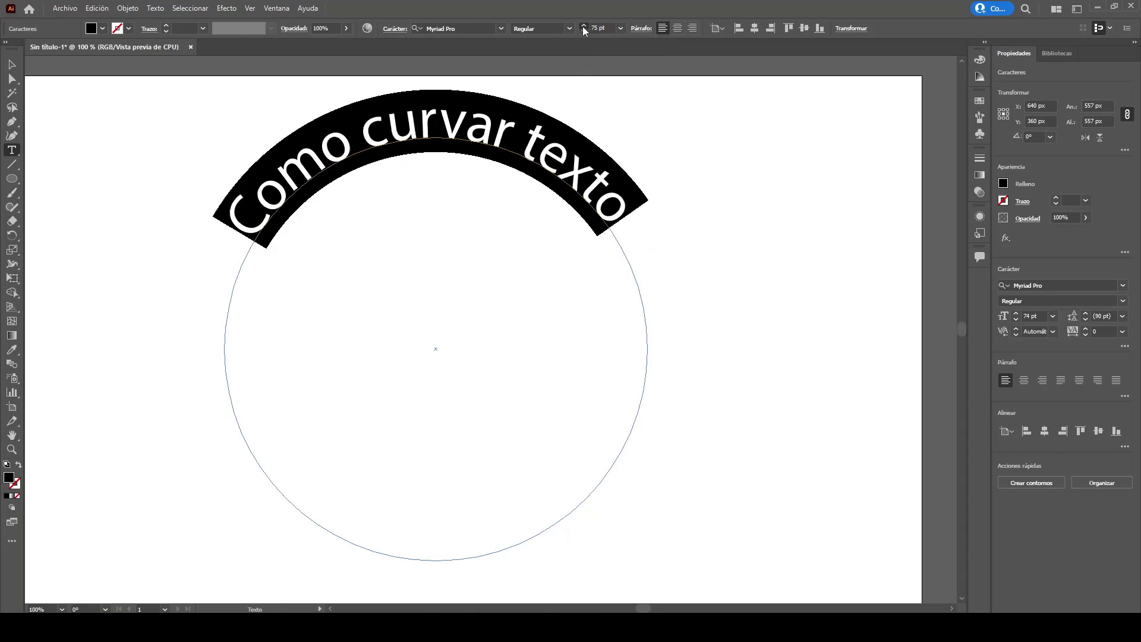
click(584, 26)
click(584, 27)
click(584, 26)
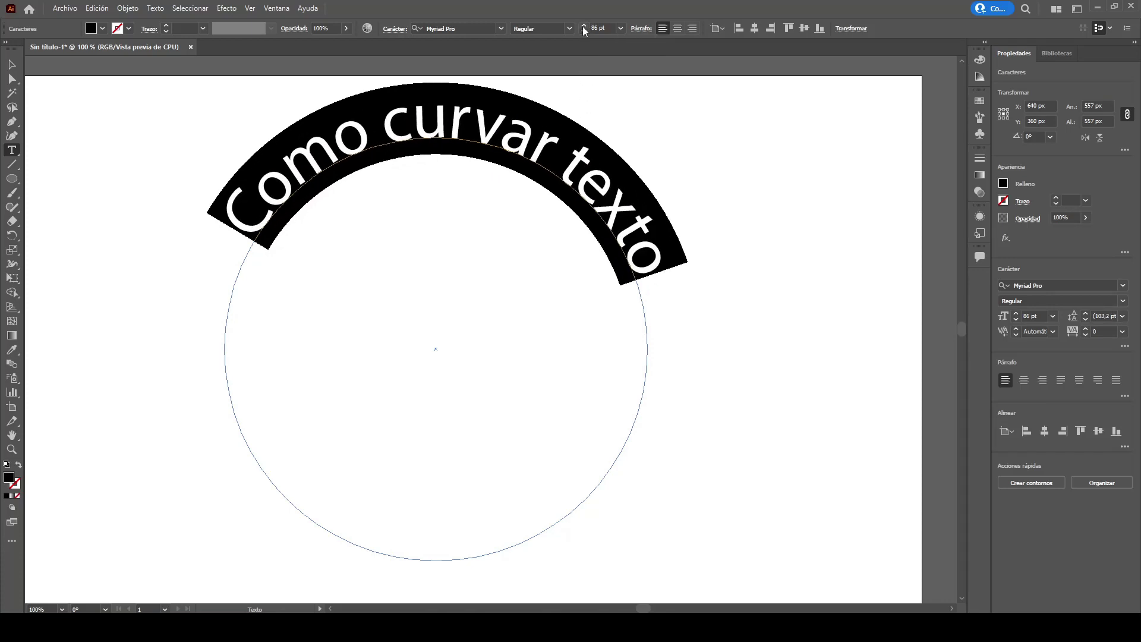
click(504, 29)
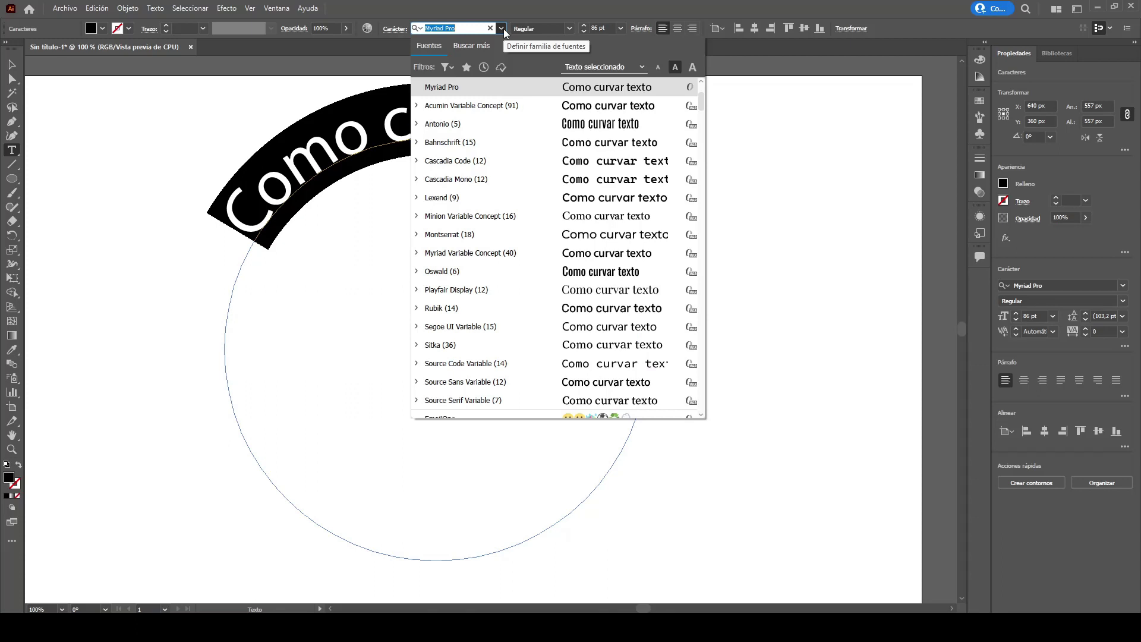
click(523, 143)
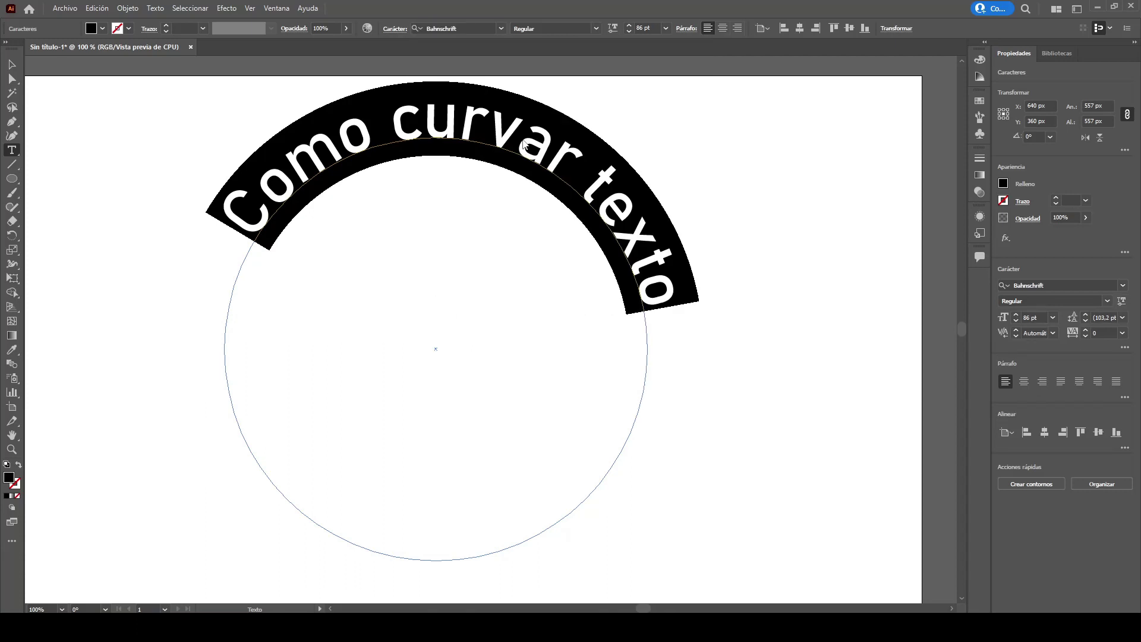
Step: Select all the curved text and change its font to Phonk
click(523, 143)
click(430, 134)
key(ctrl+a)
click(457, 26)
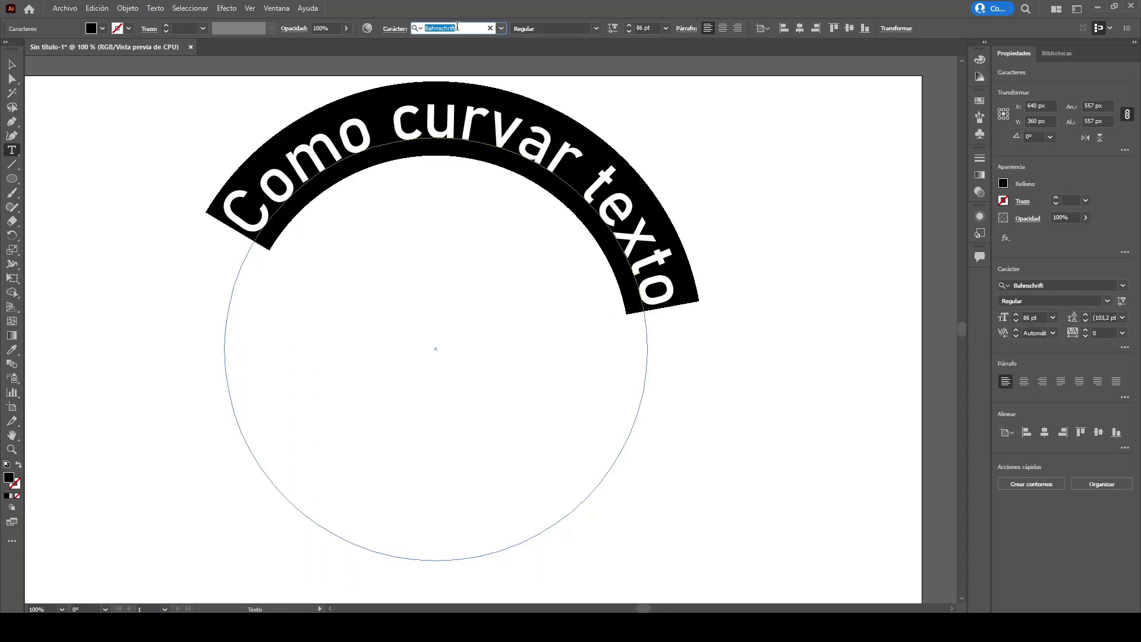
text(ph)
click(478, 91)
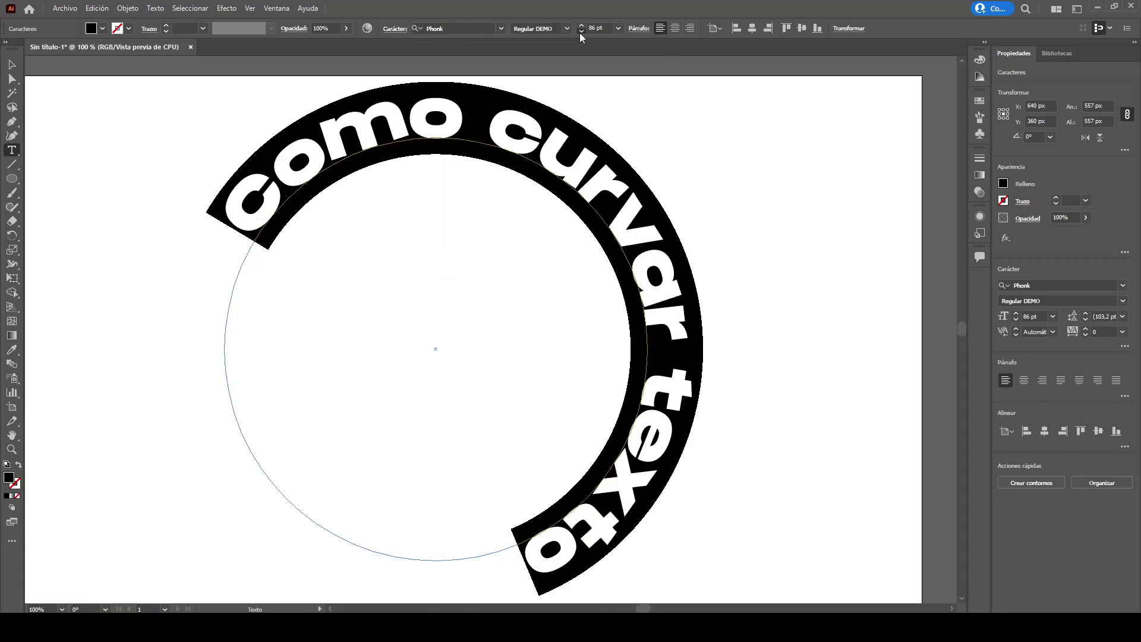
Step: Reduce the text to 64 pt and, after trying other alignments, keep it left-aligned
click(580, 33)
click(579, 33)
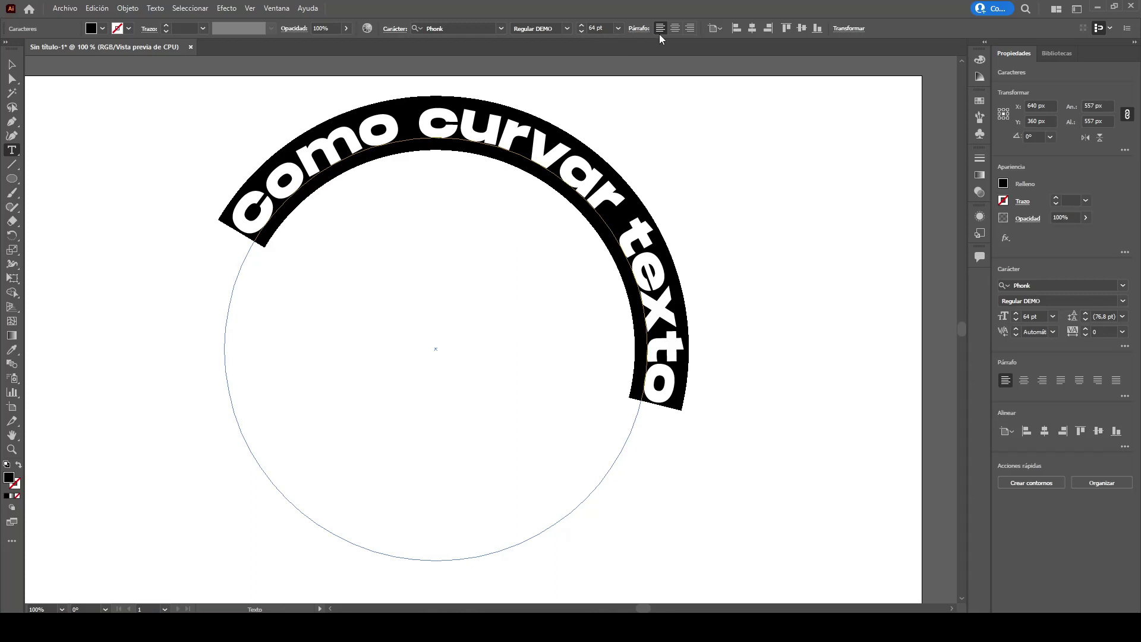
click(675, 28)
click(660, 31)
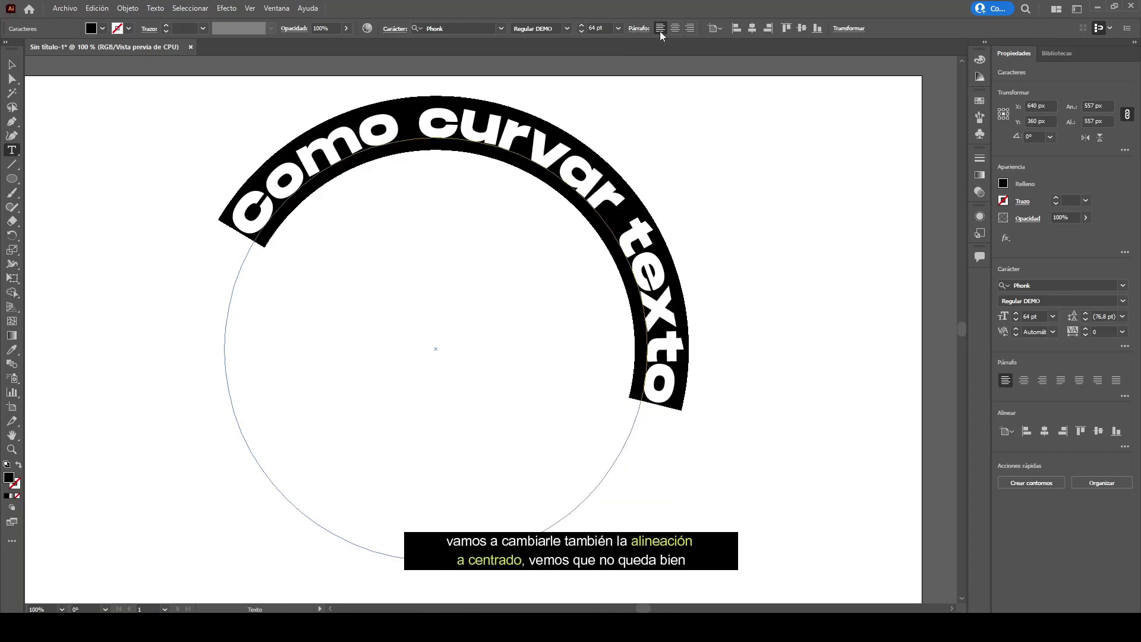
click(689, 30)
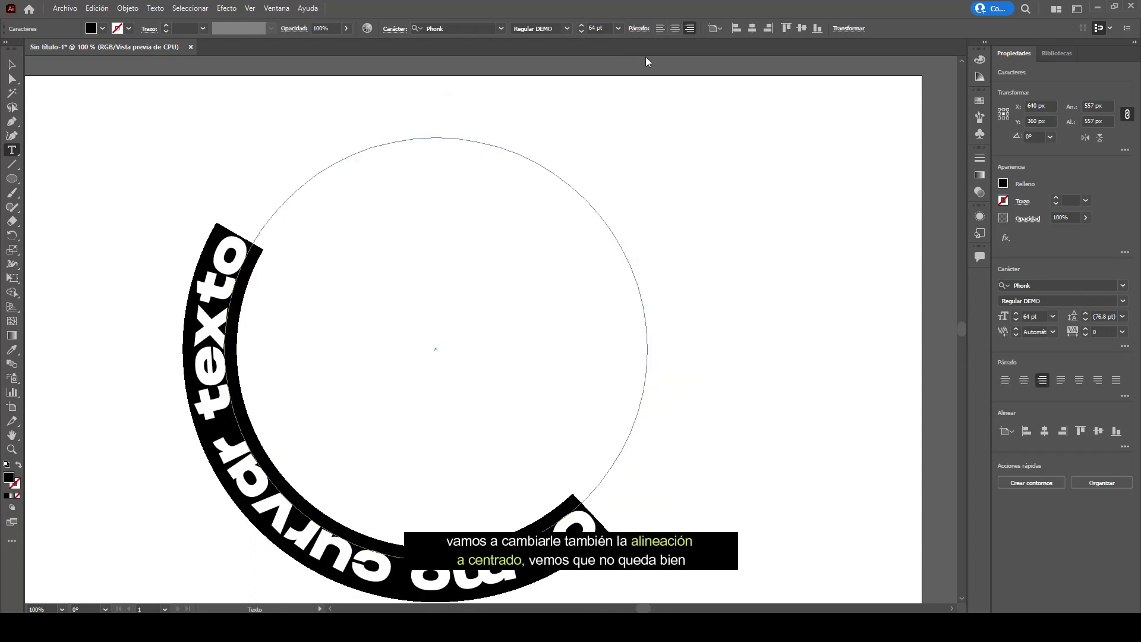
key(ctrl+shift+l)
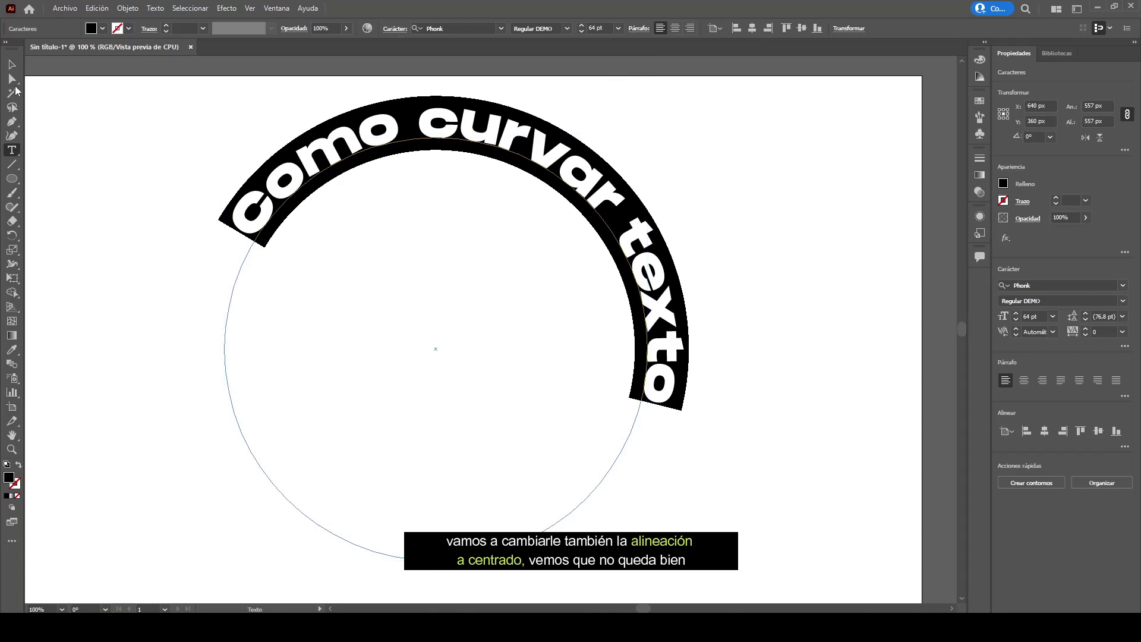
Step: Drag the path-type bracket with Direct Selection to slide the text around the circle
click(11, 81)
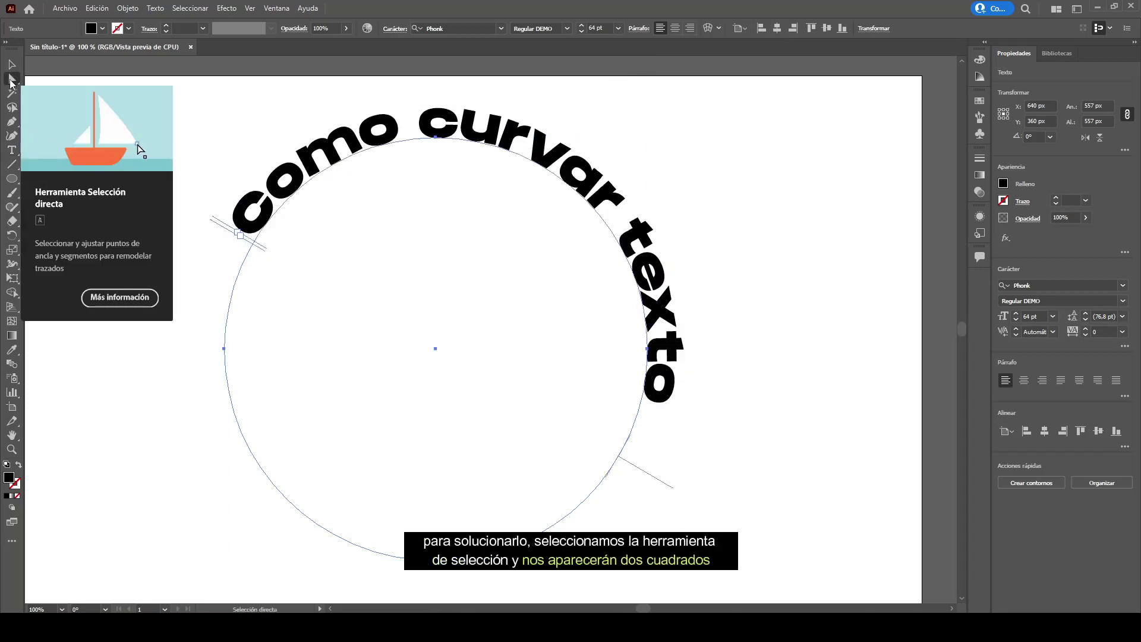
key(t)
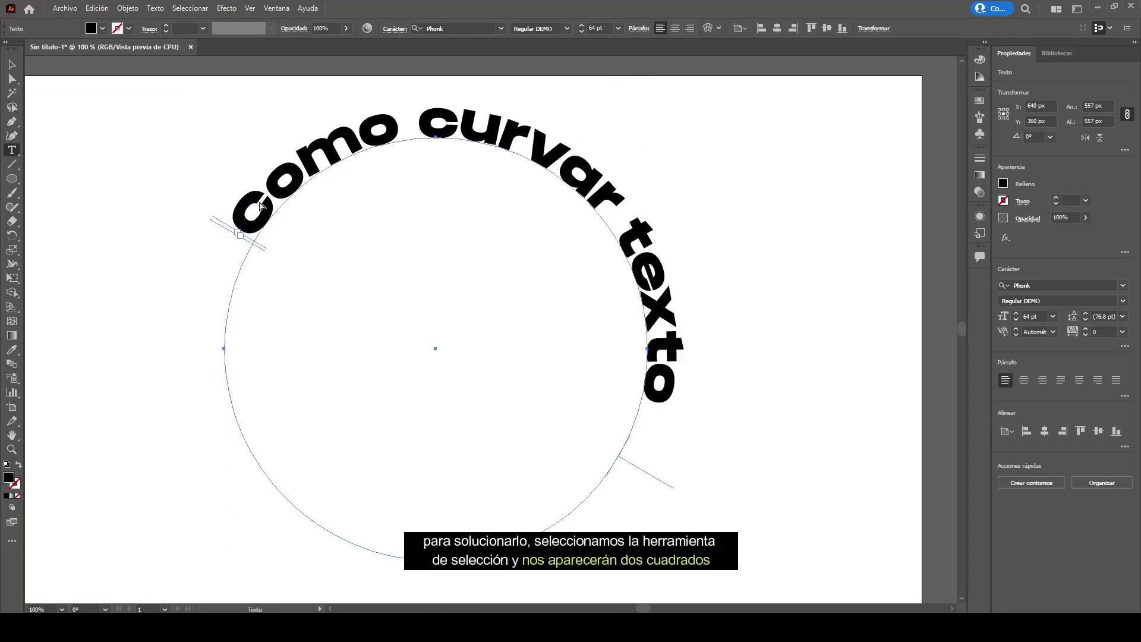
key(v)
click(12, 78)
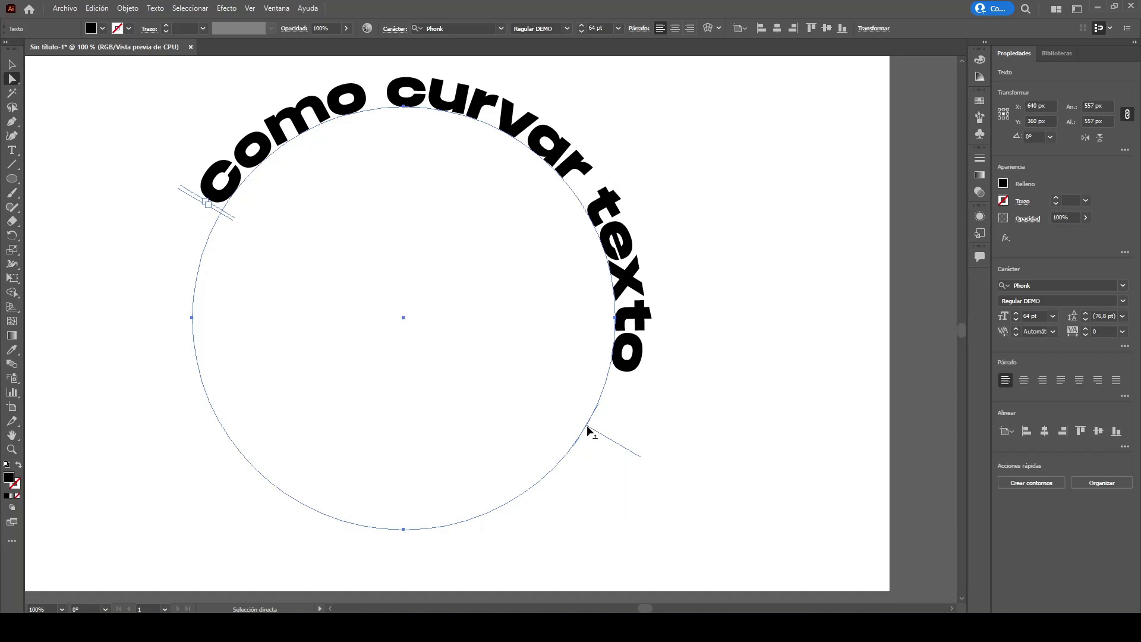
drag(590, 428, 597, 289)
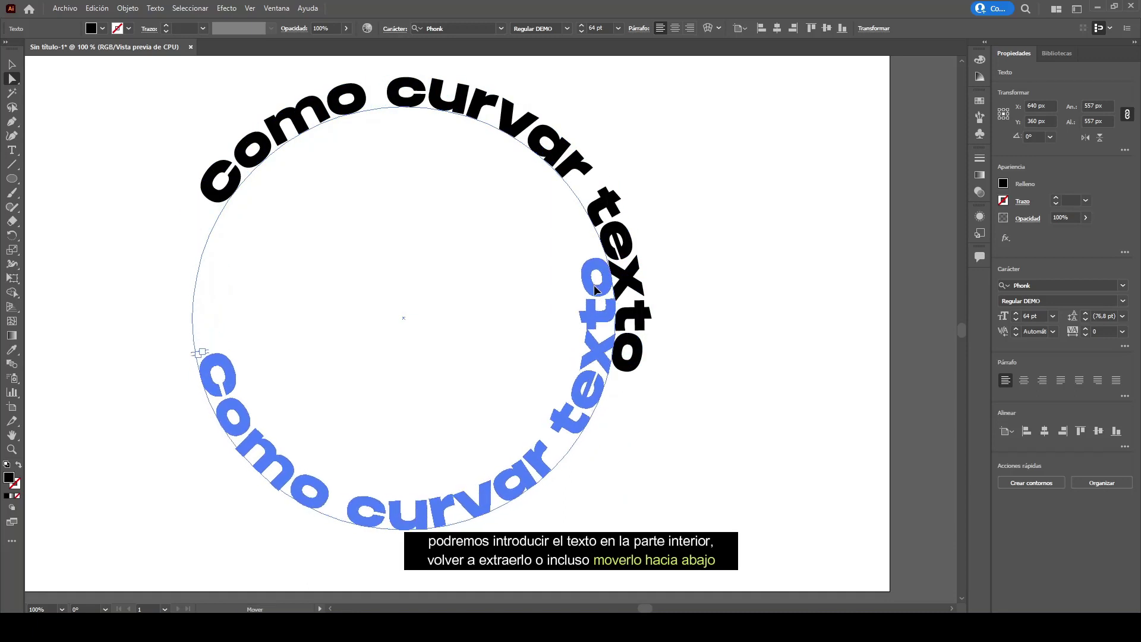
mouse_move(597, 290)
mouse_down()
mouse_move(510, 465)
mouse_move(174, 307)
mouse_move(184, 358)
mouse_move(230, 438)
mouse_move(194, 340)
mouse_move(198, 227)
mouse_move(195, 274)
mouse_up()
Step: Deselect, zoom out and back in, and reselect the curved text object
click(12, 64)
click(553, 361)
key(ctrl+minus)
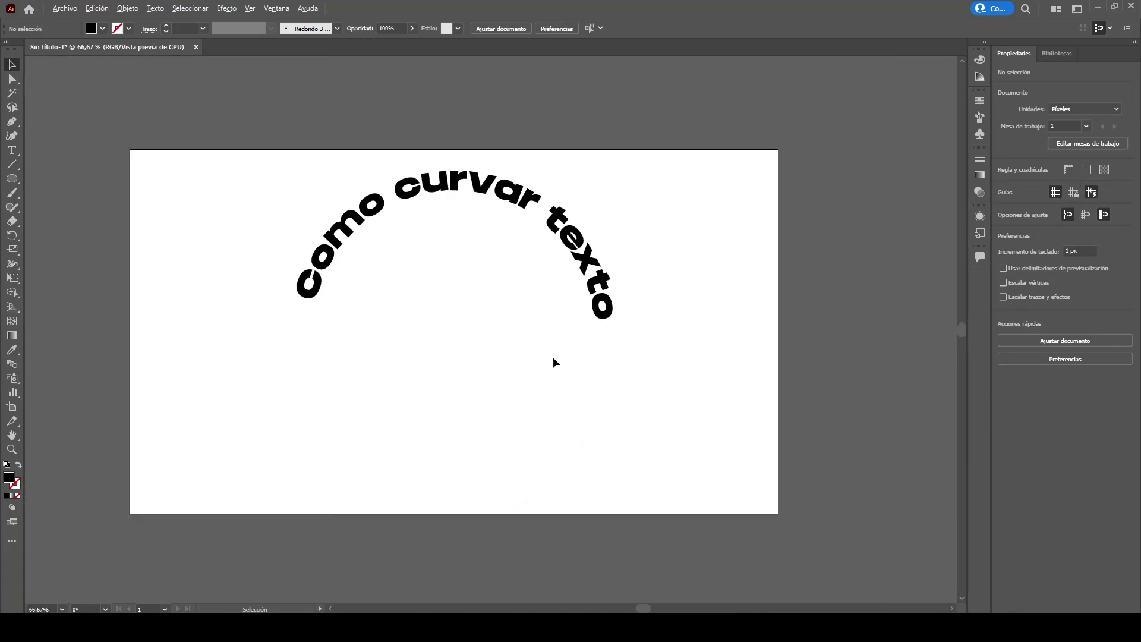
click(573, 237)
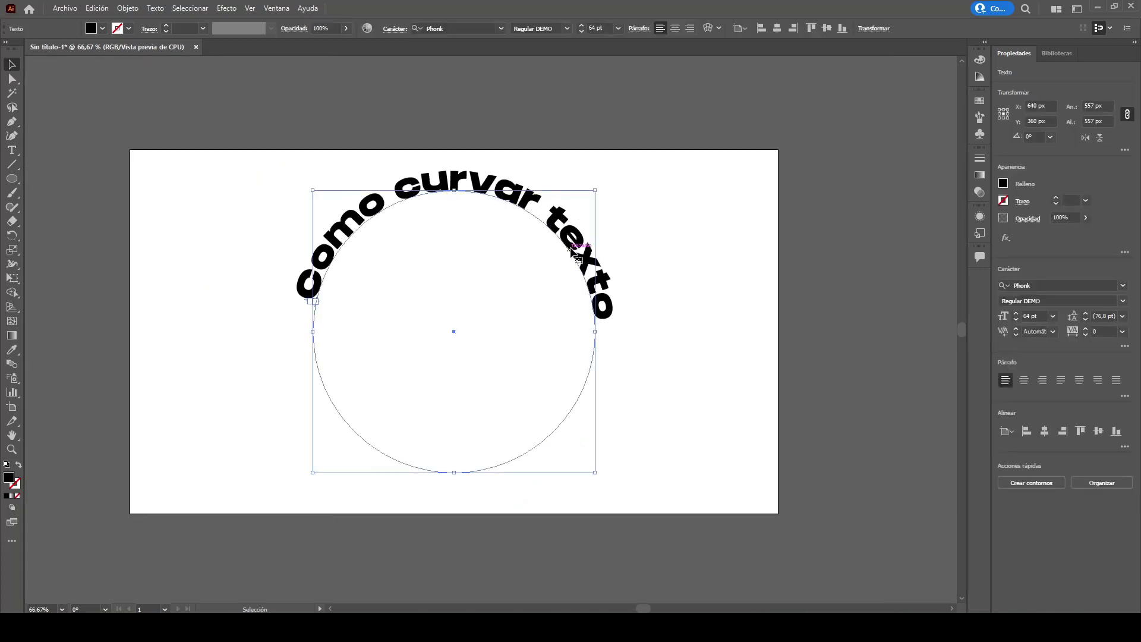
key(ctrl+plus)
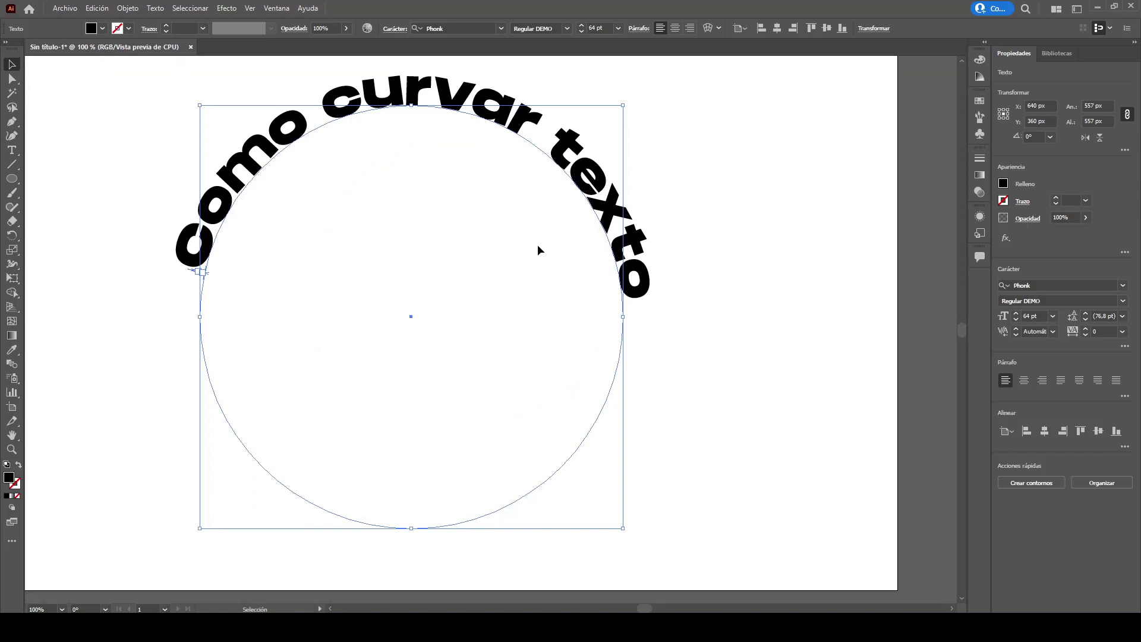
key(a)
key(v)
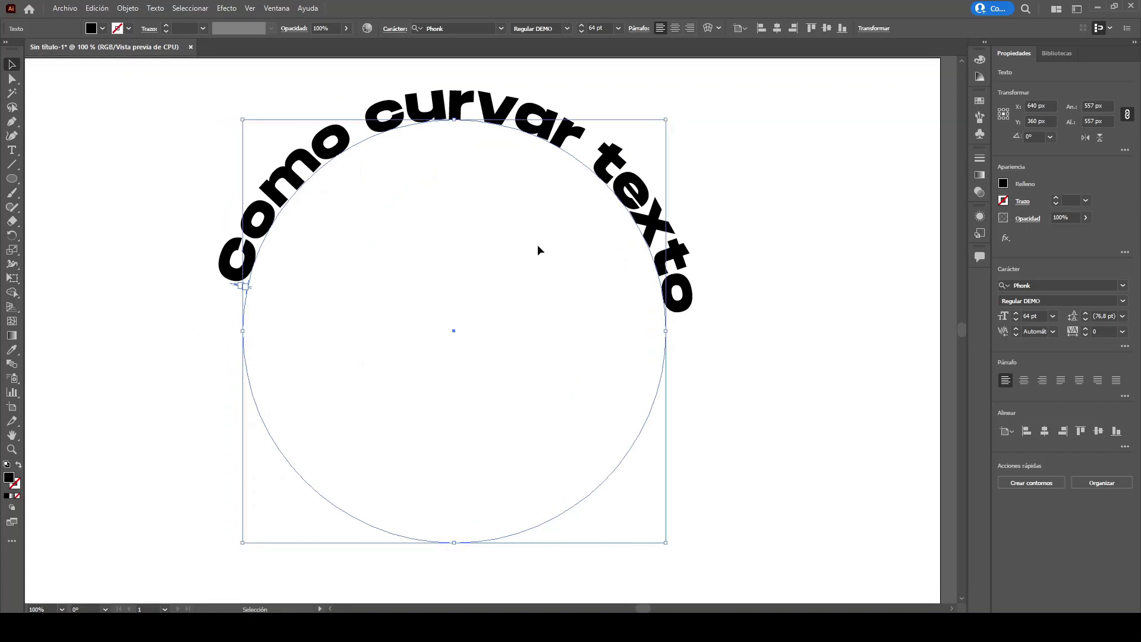
Step: In Type on a Path Options, enable Preview, set alignment to Center, and test Flip
click(156, 8)
mouse_move(191, 123)
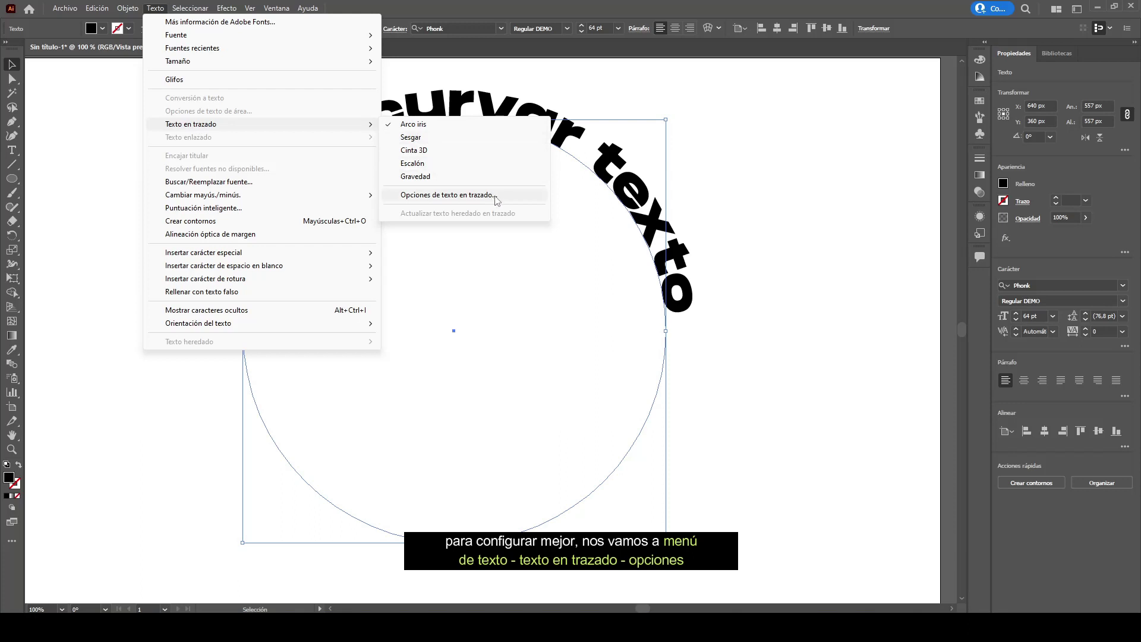
click(526, 196)
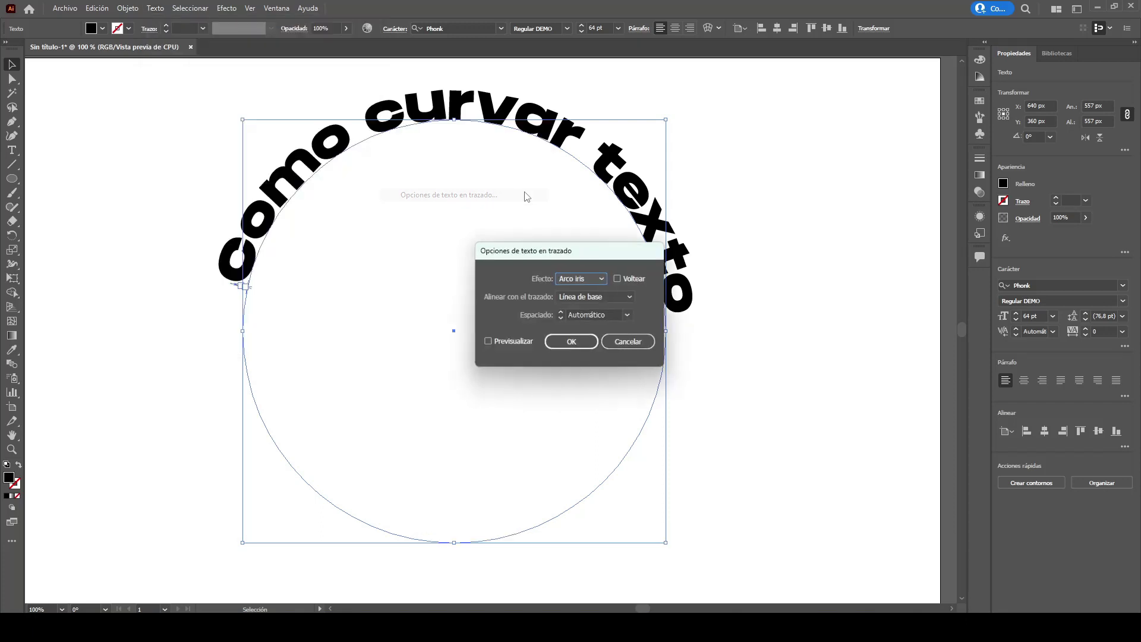
drag(586, 269, 476, 273)
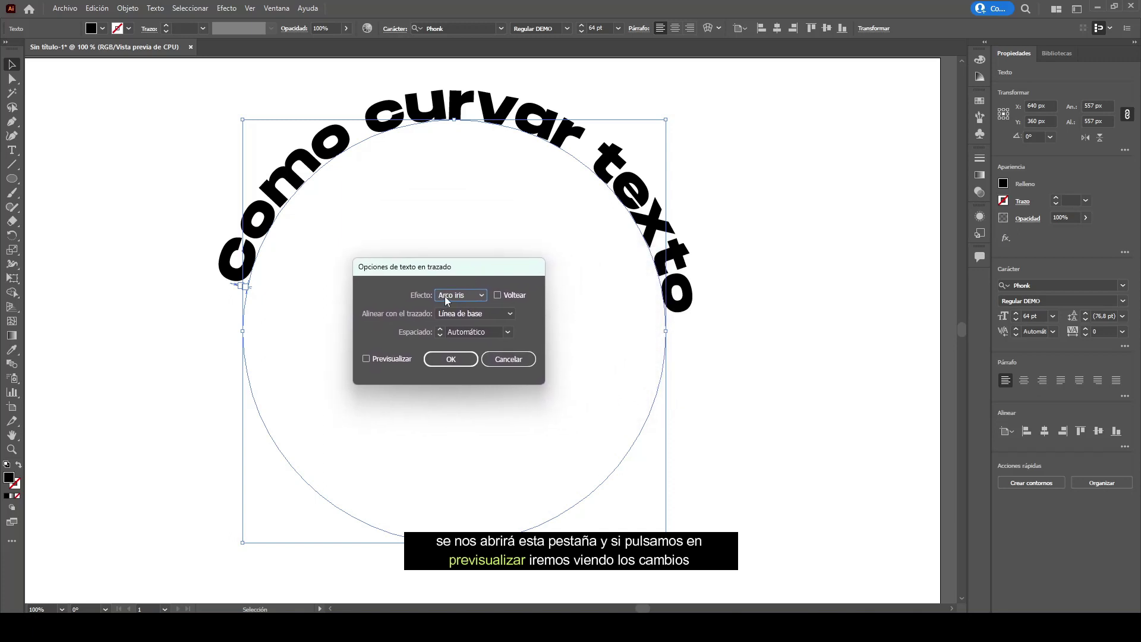
click(367, 359)
click(486, 316)
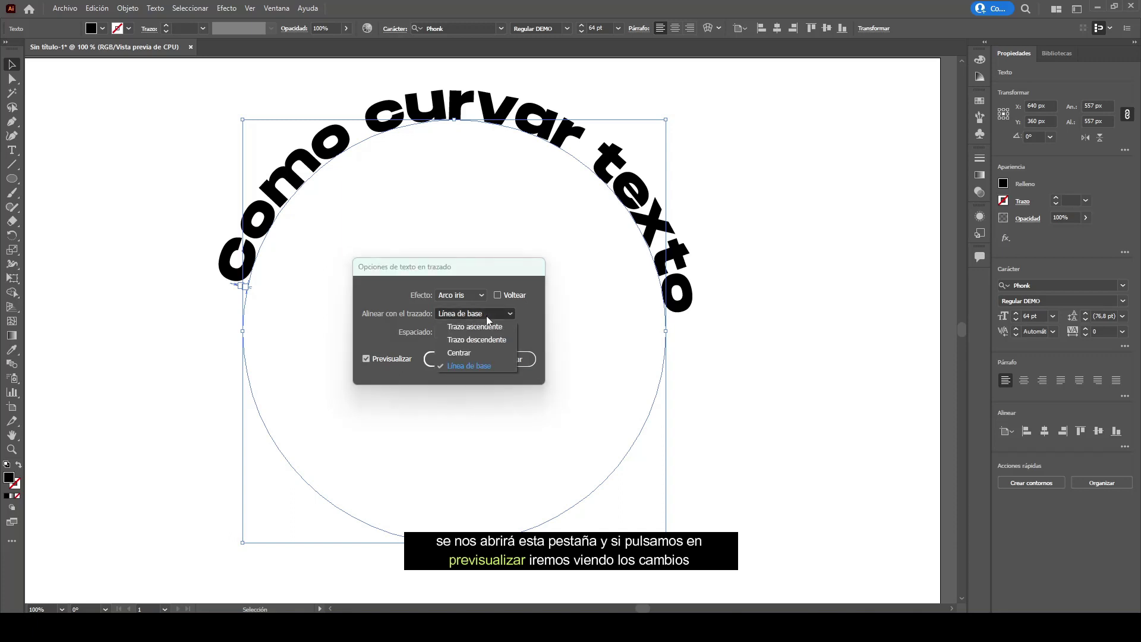
click(476, 352)
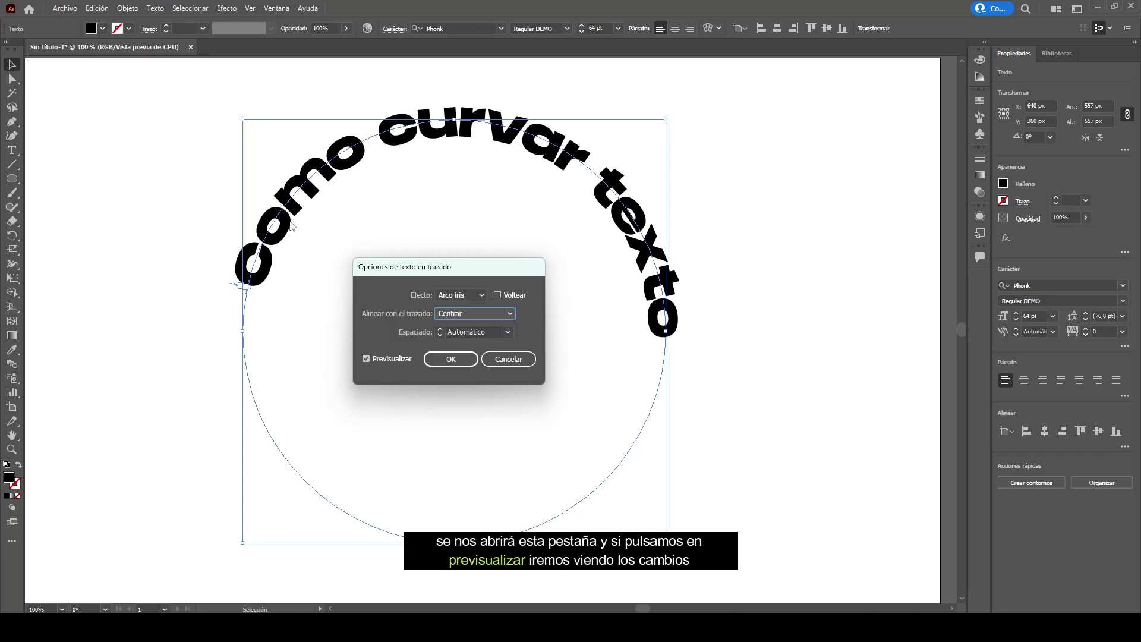
click(498, 296)
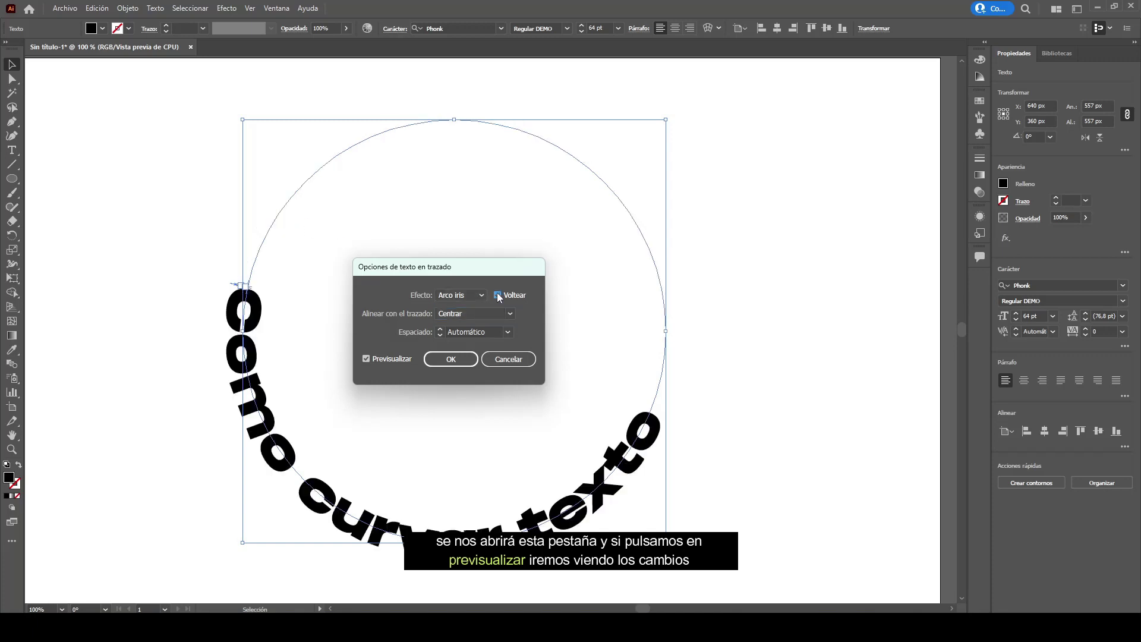
click(498, 295)
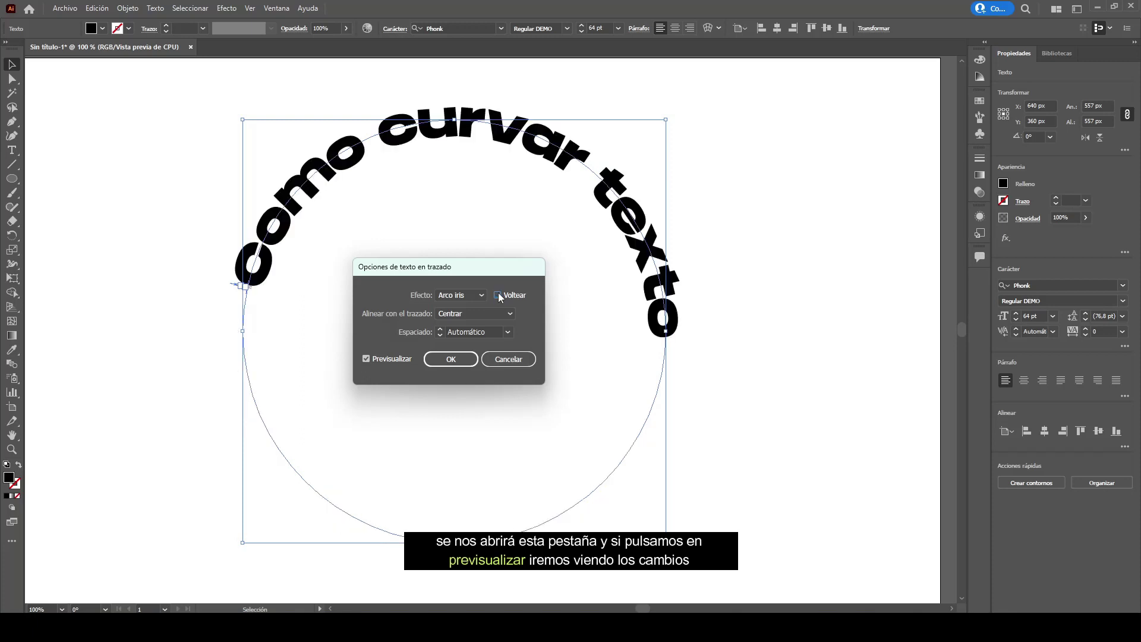
Step: Try the Skew, 3D Ribbon, Stair Step and Gravity effects, then return to Rainbow
click(465, 296)
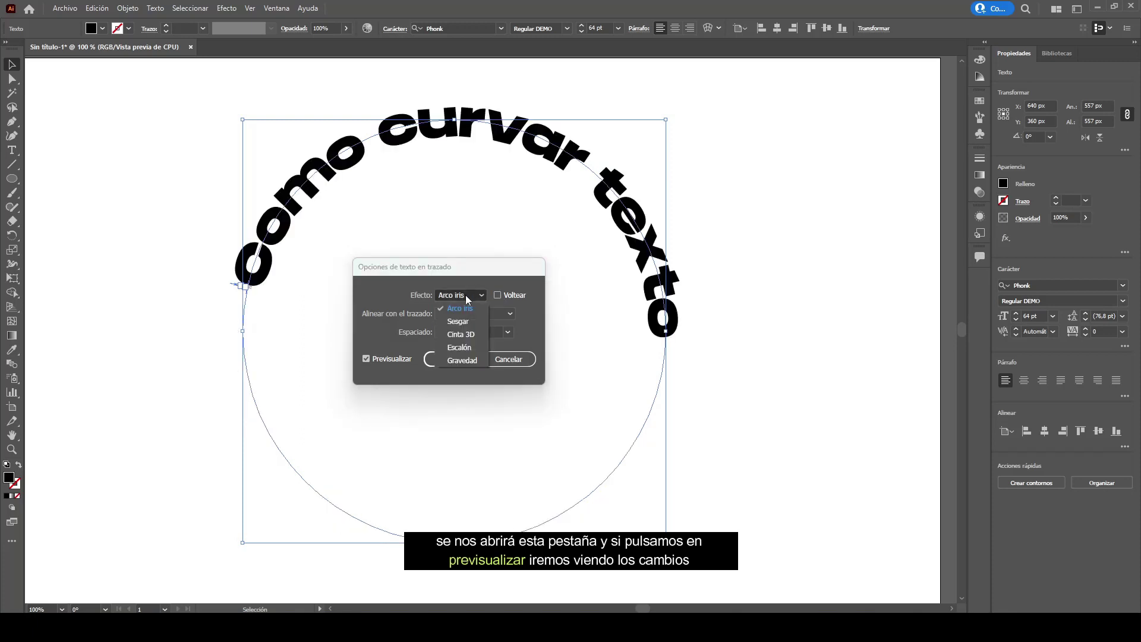
click(464, 327)
click(461, 295)
click(462, 325)
click(467, 295)
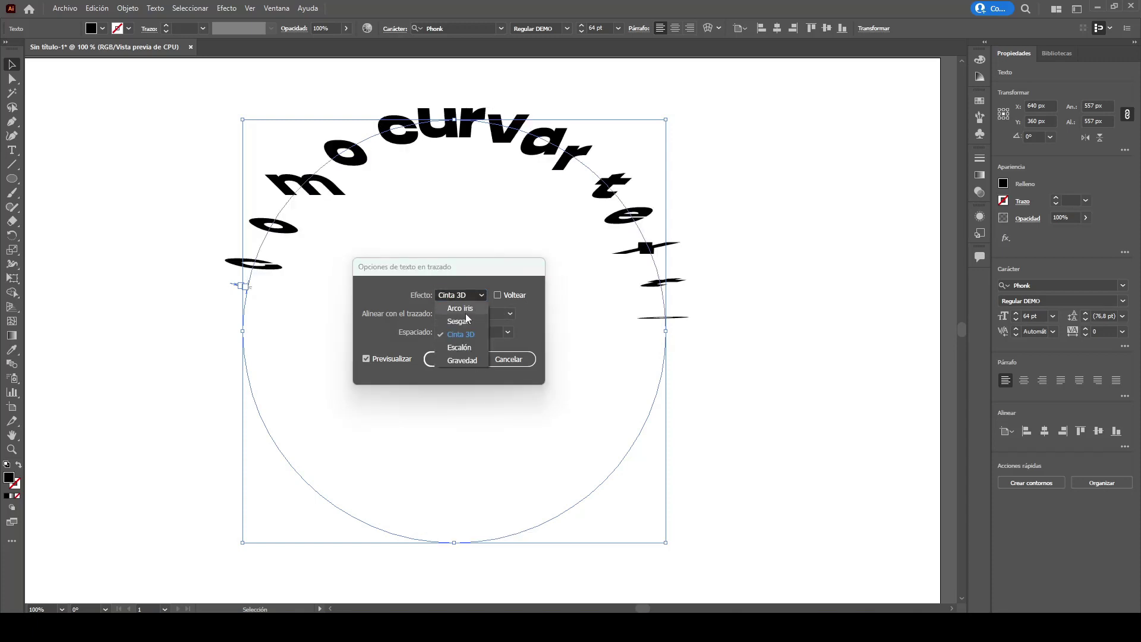
click(472, 348)
click(469, 295)
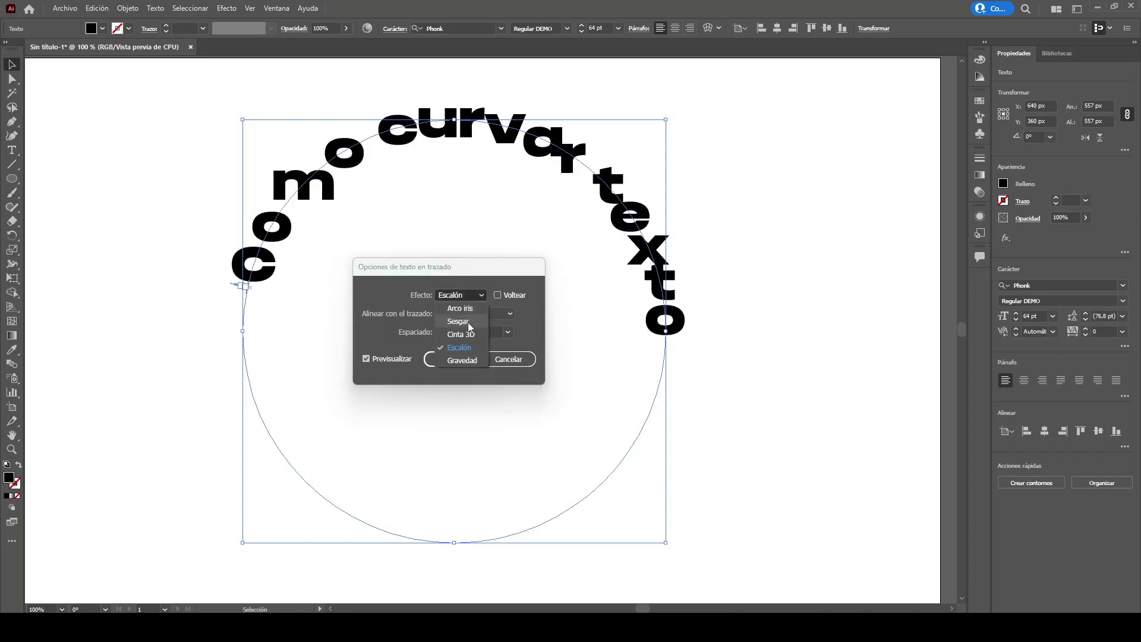
click(469, 359)
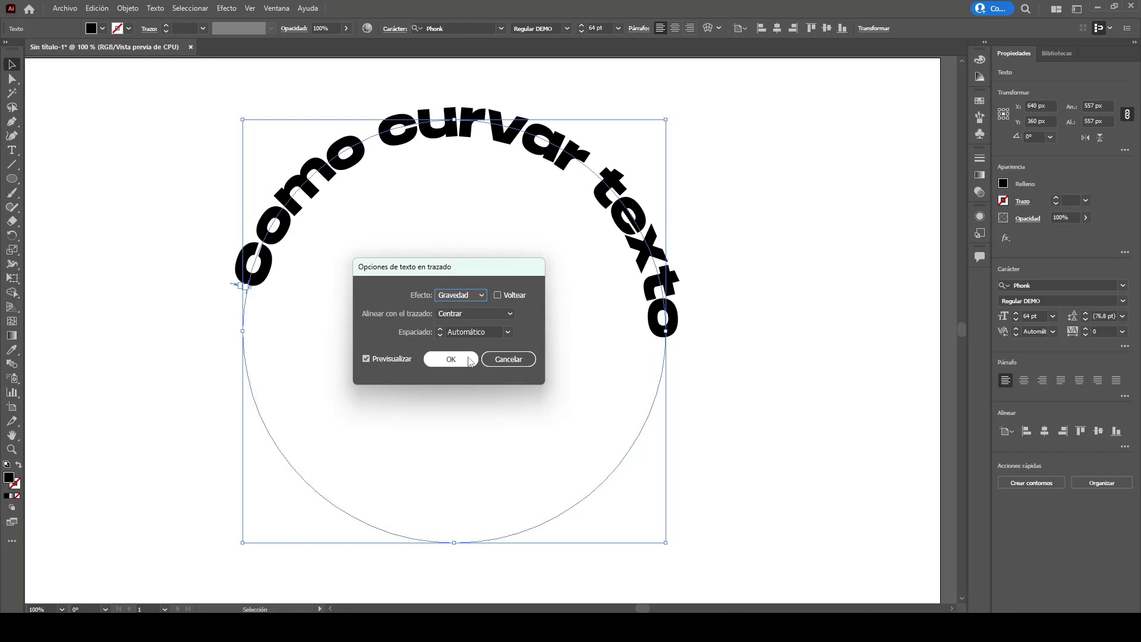
click(468, 297)
click(469, 309)
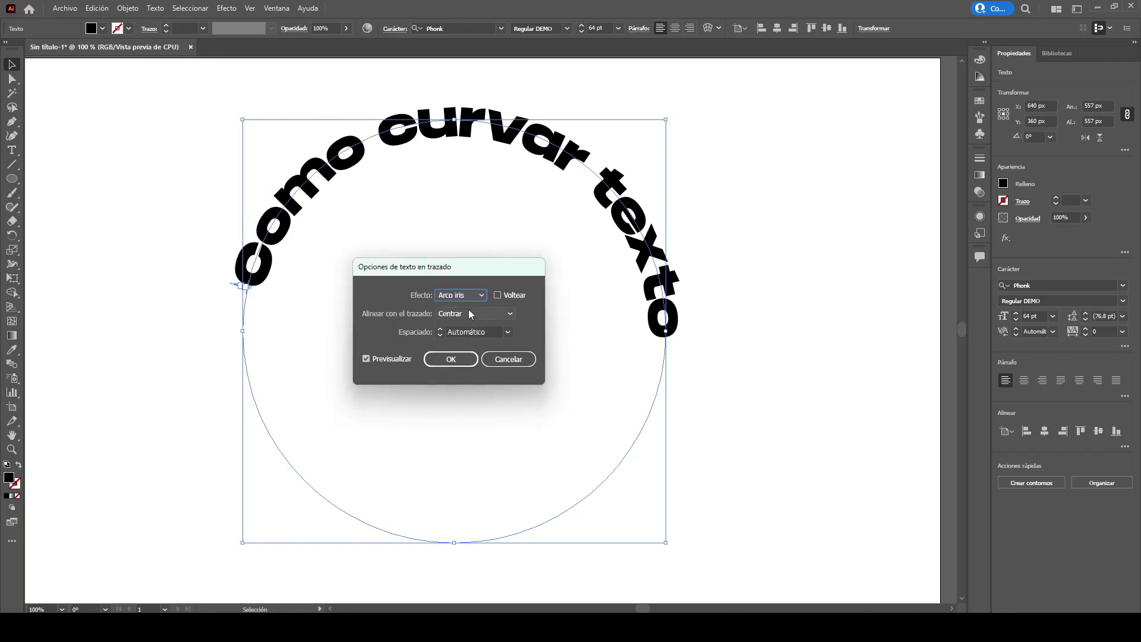
Step: Confirm the Rainbow path settings and paste a copy of the text in place
click(463, 360)
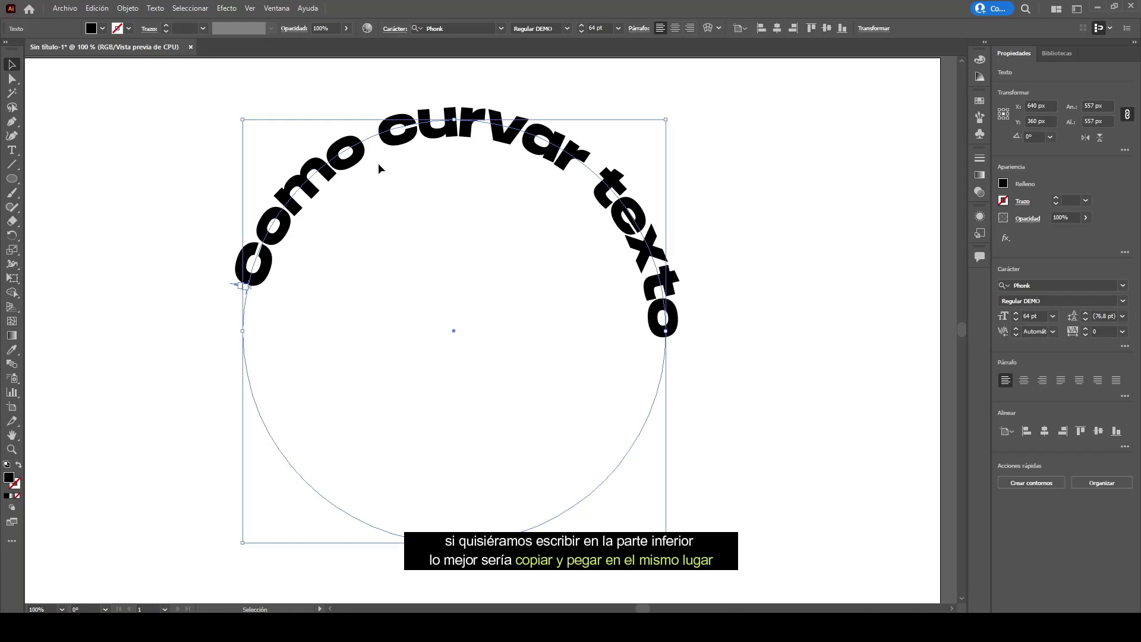
click(105, 11)
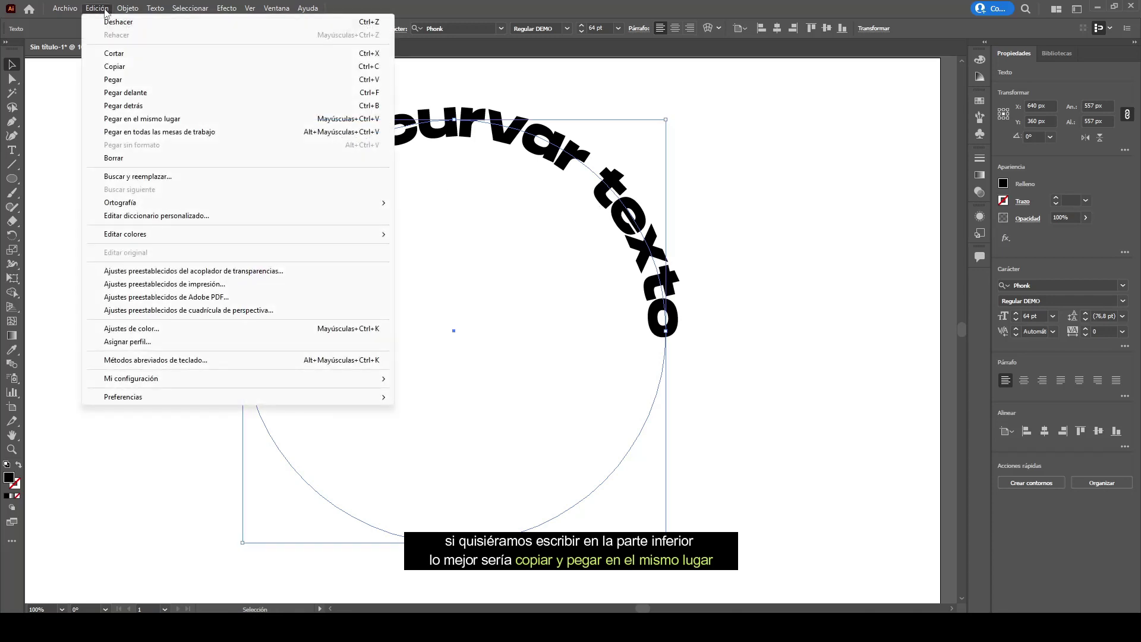
click(358, 121)
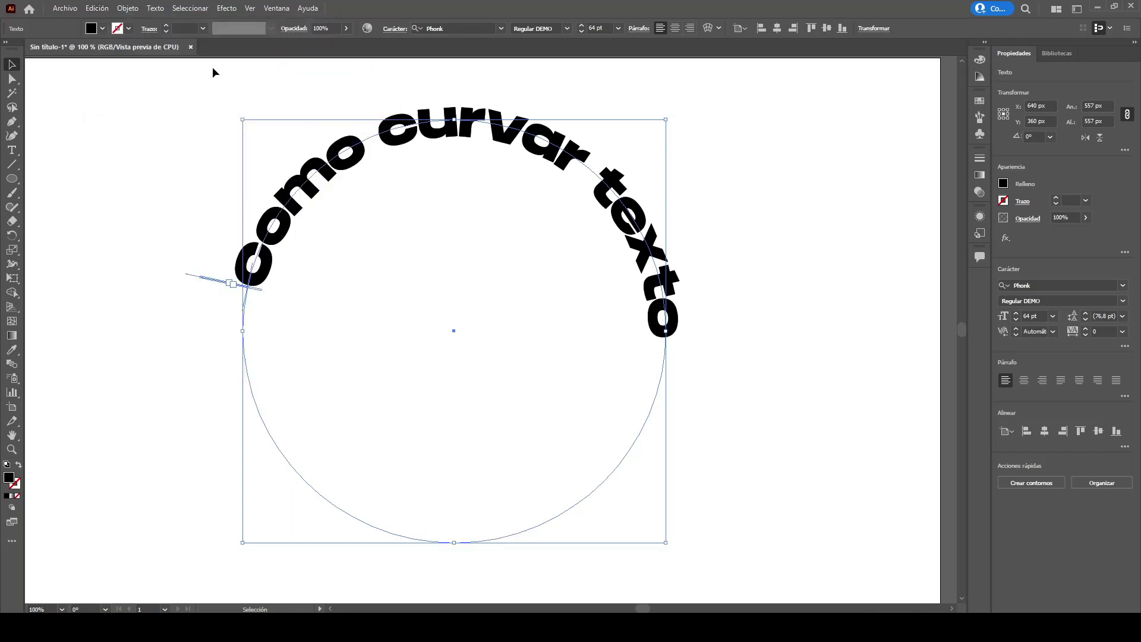
Step: Flip the pasted copy to the circle's inside via Type on a Path Options with Preview
click(153, 9)
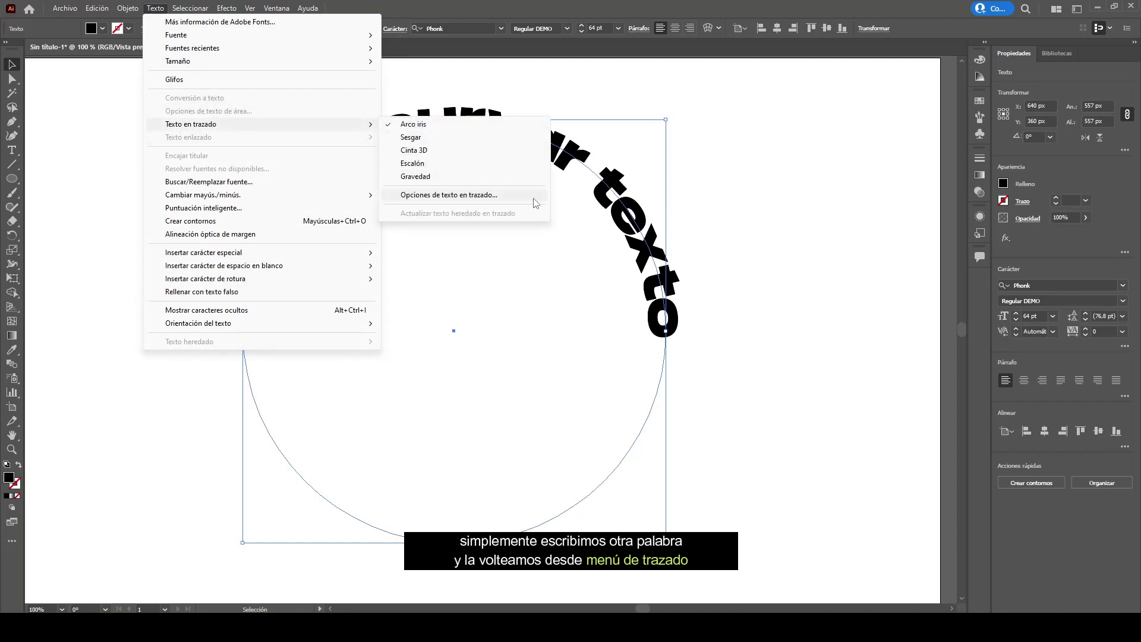
click(534, 199)
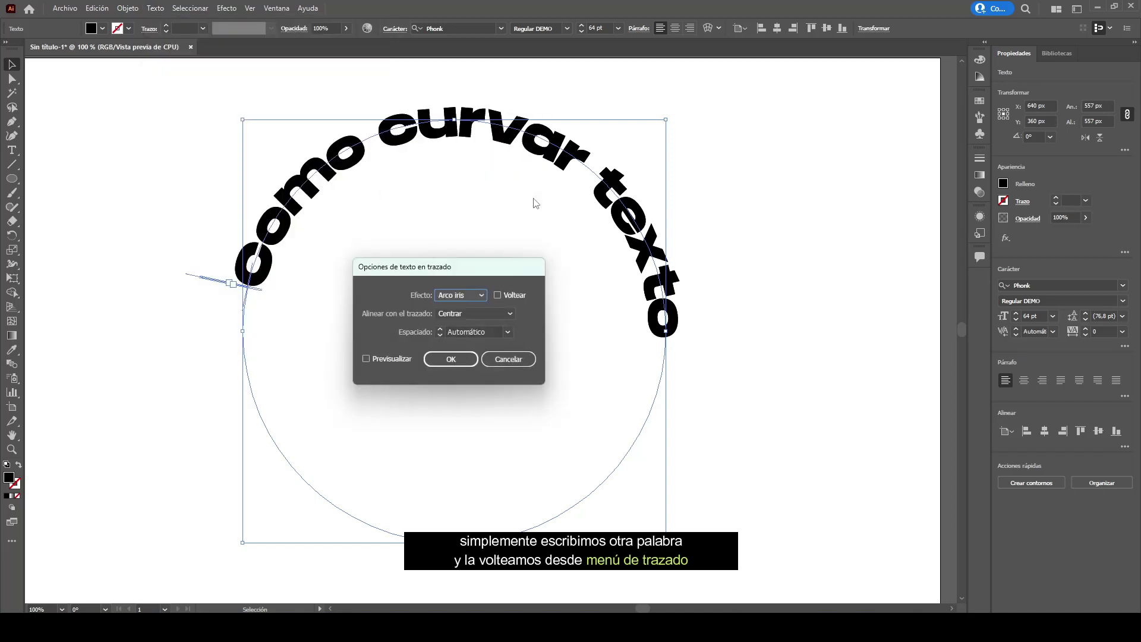
click(498, 296)
click(366, 359)
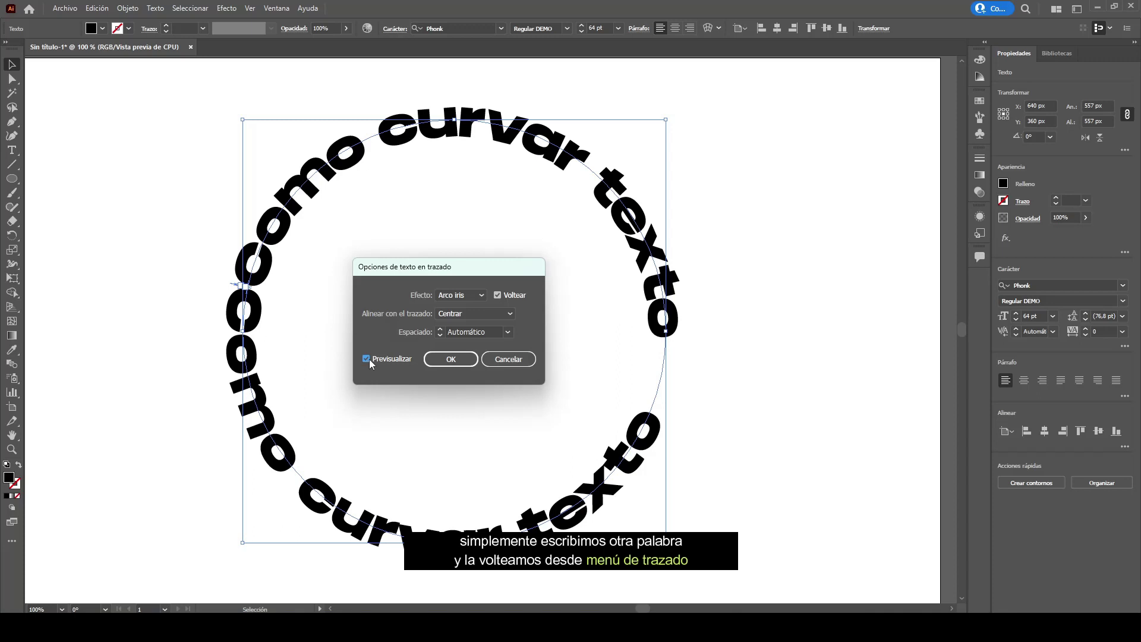
click(451, 359)
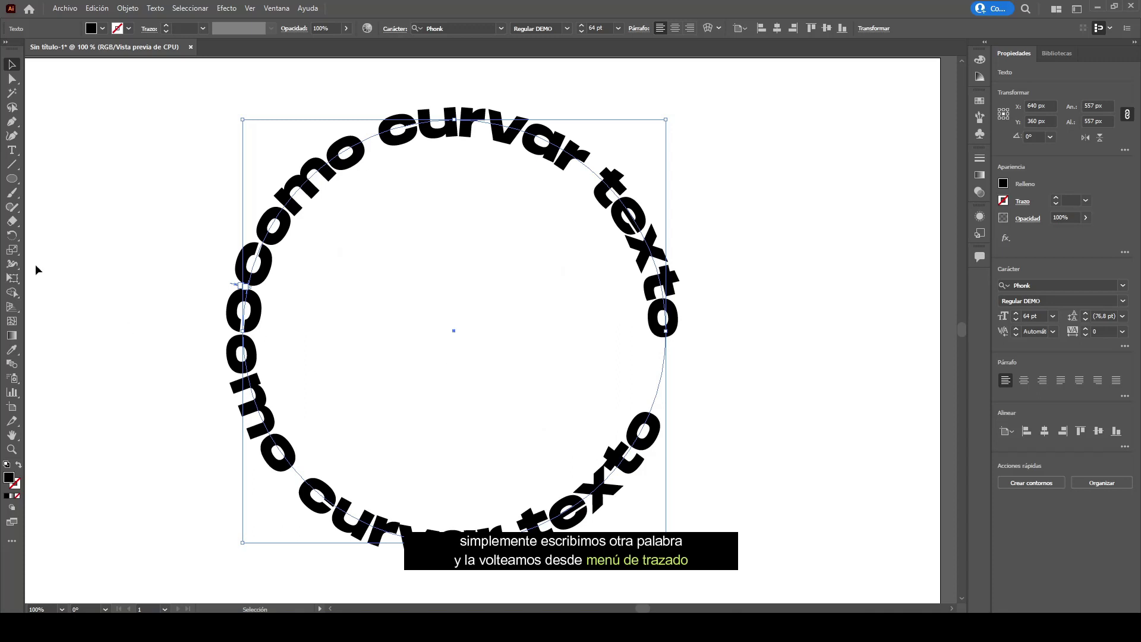
click(12, 153)
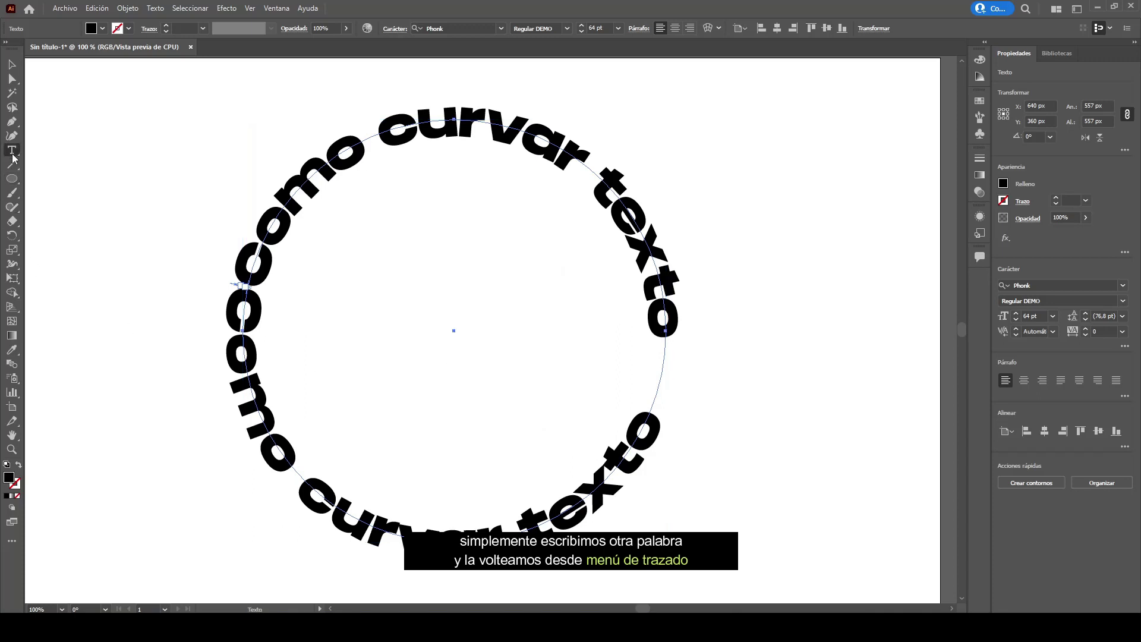
Step: Replace the bottom curved copy's text with 'adobe illustrator'
triple_click(375, 522)
text(ad)
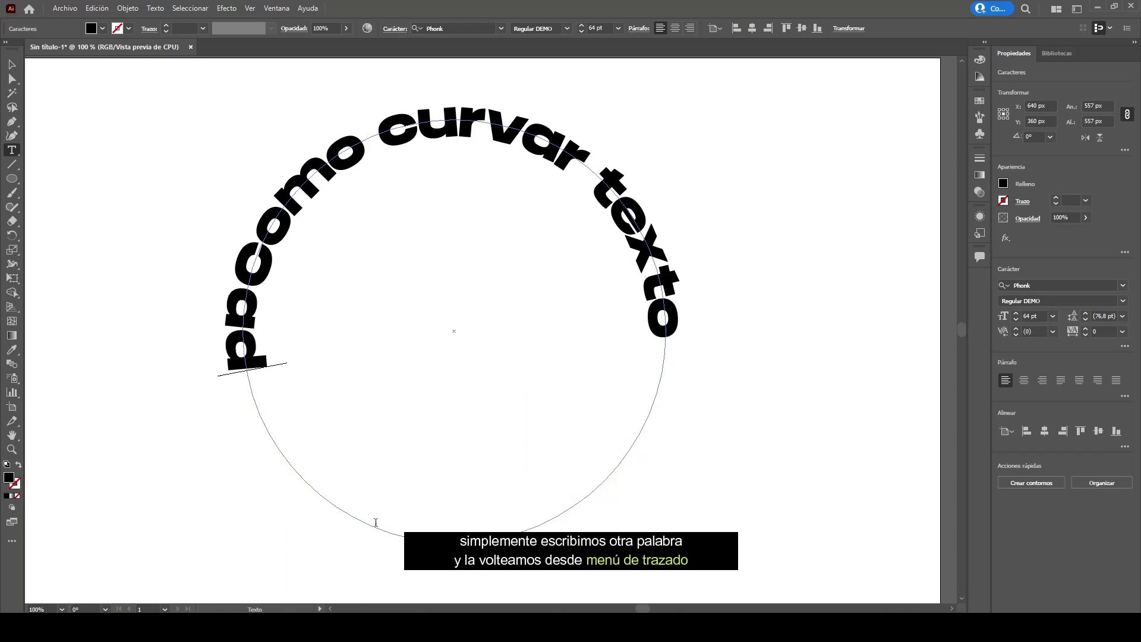
text(obe)
key(BackSpace)
key(BackSpace)
key(BackSpace)
key(BackSpace)
key(BackSpace)
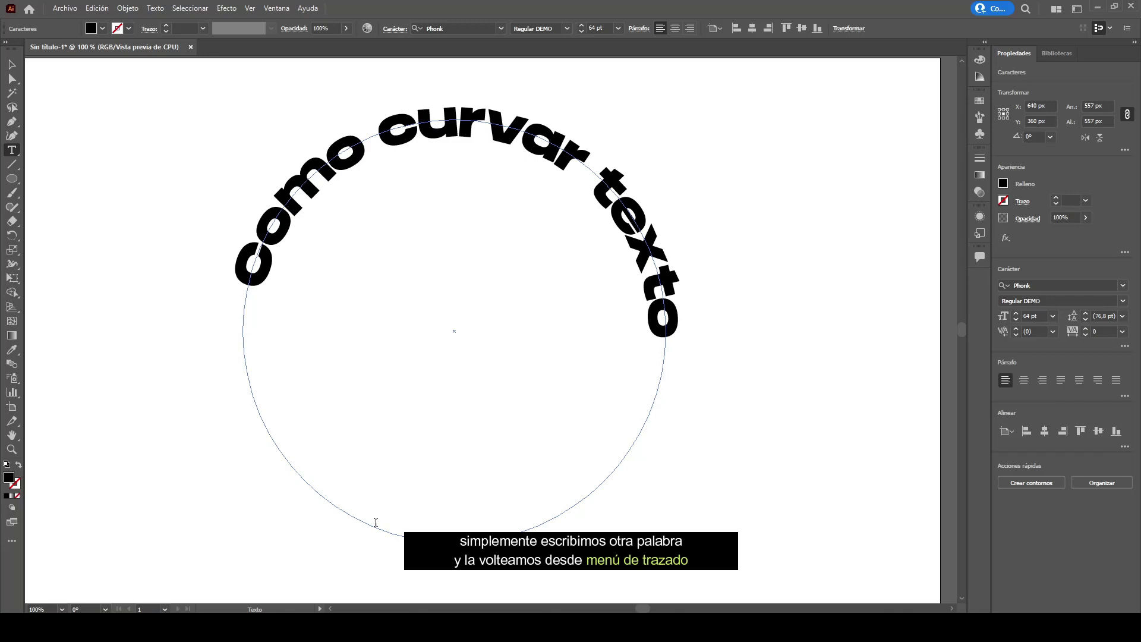
text(adobe i)
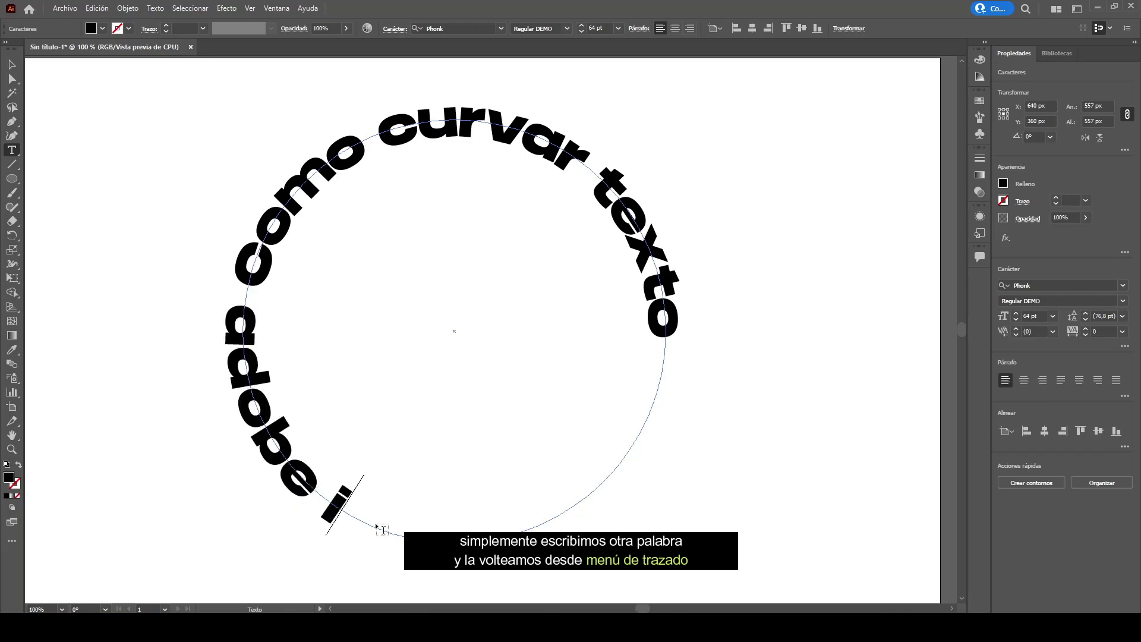
text(llustrator)
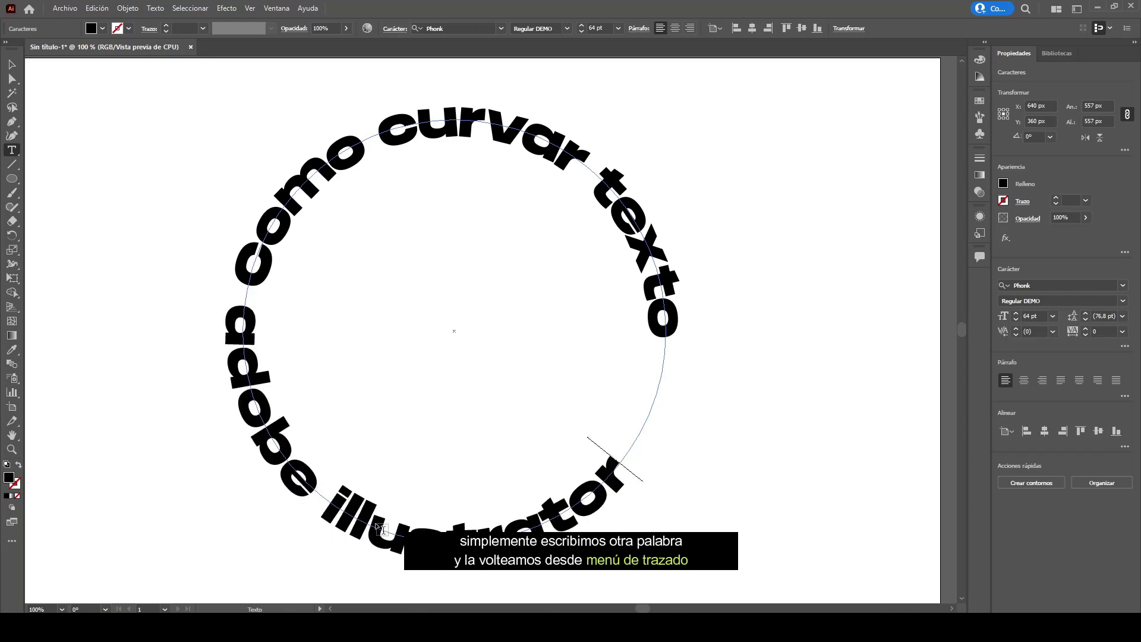
Step: Slide 'adobe illustrator' around the circle so it sits beneath the top text
click(12, 65)
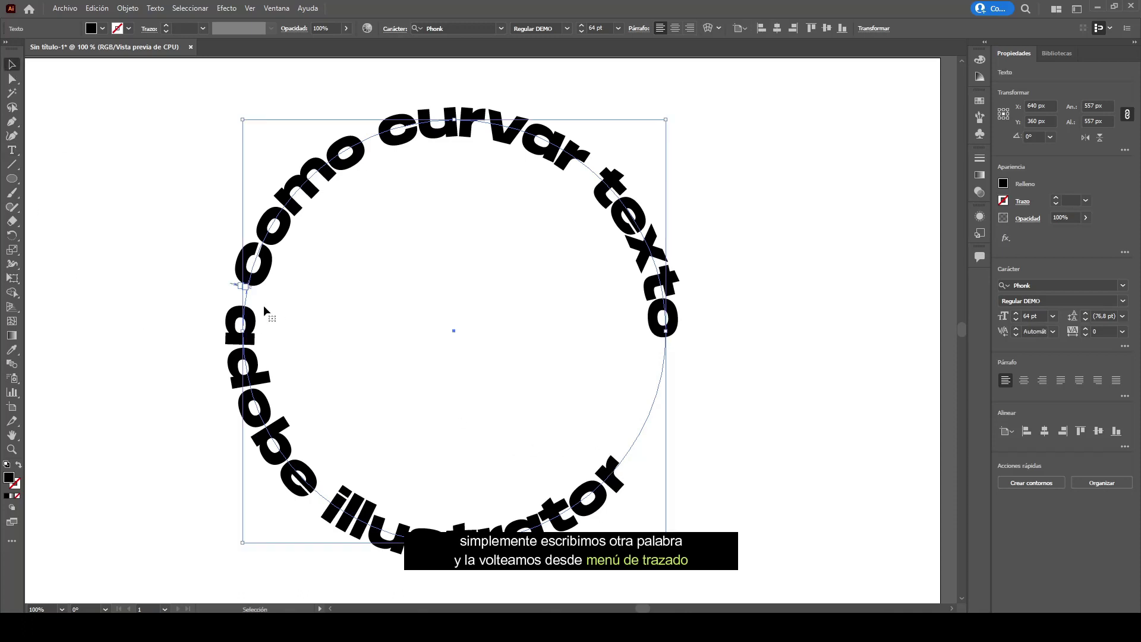
drag(250, 300, 251, 321)
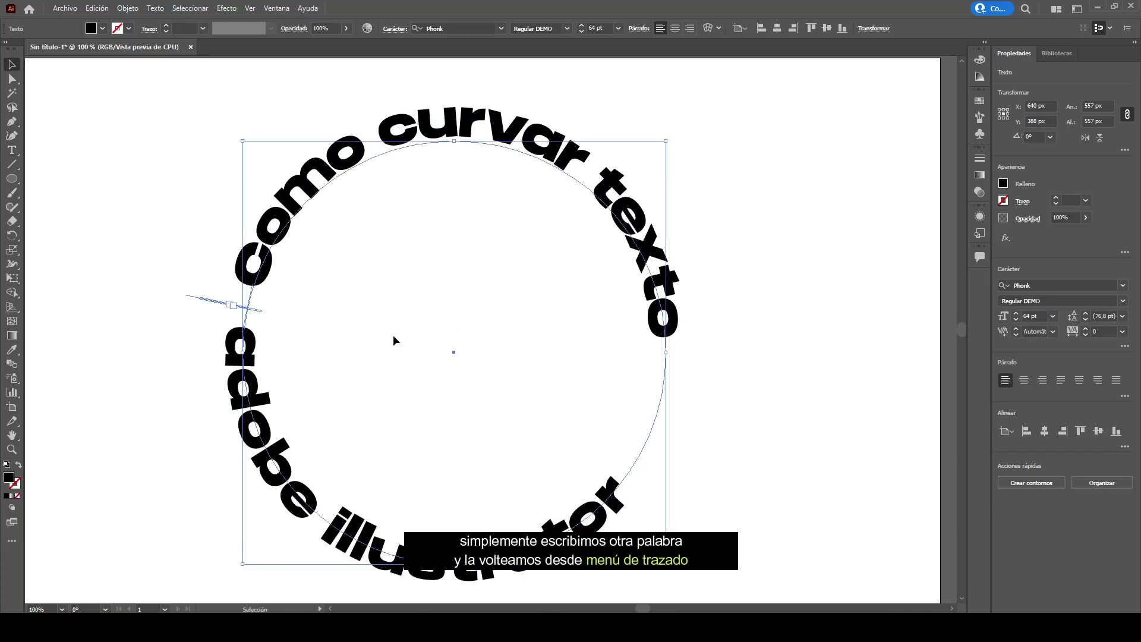
drag(666, 341, 601, 461)
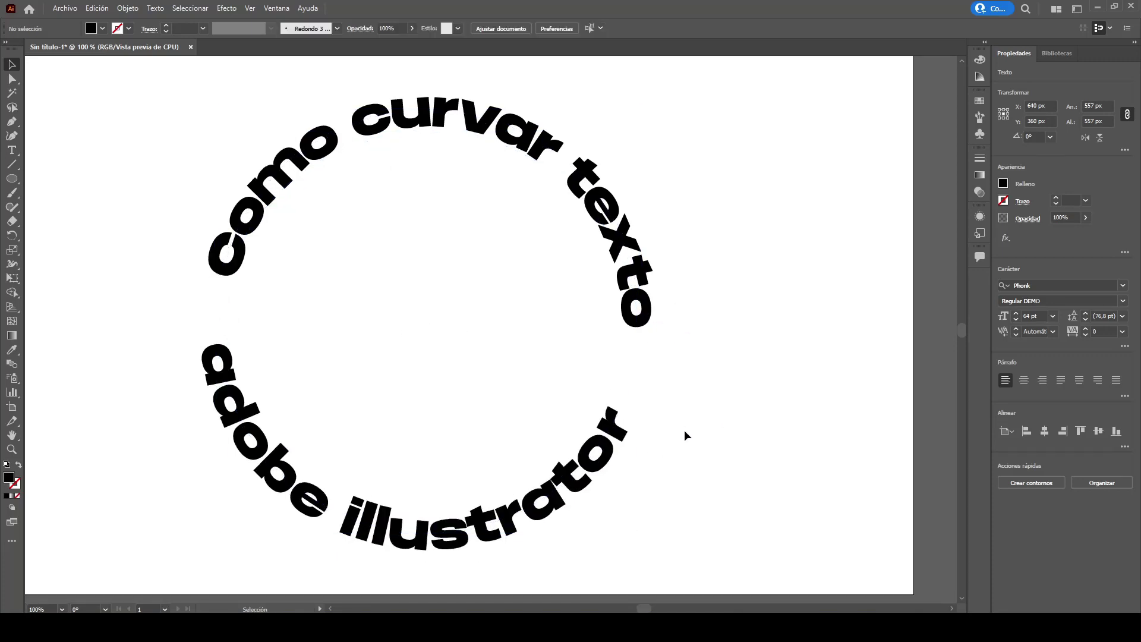
click(750, 358)
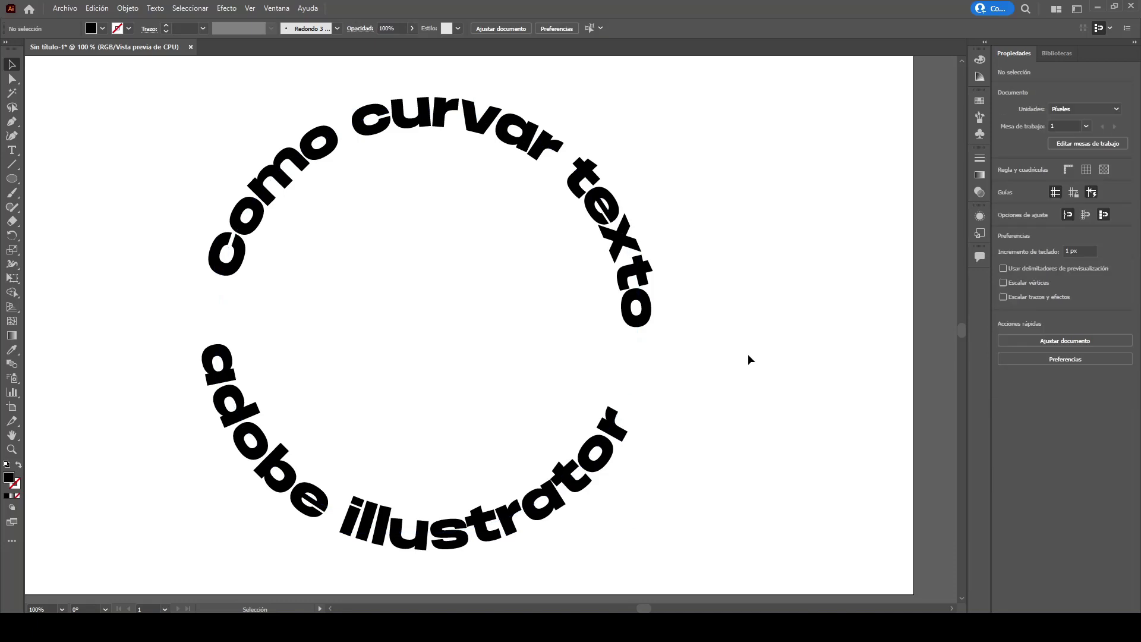
scroll(722, 355, down, 1)
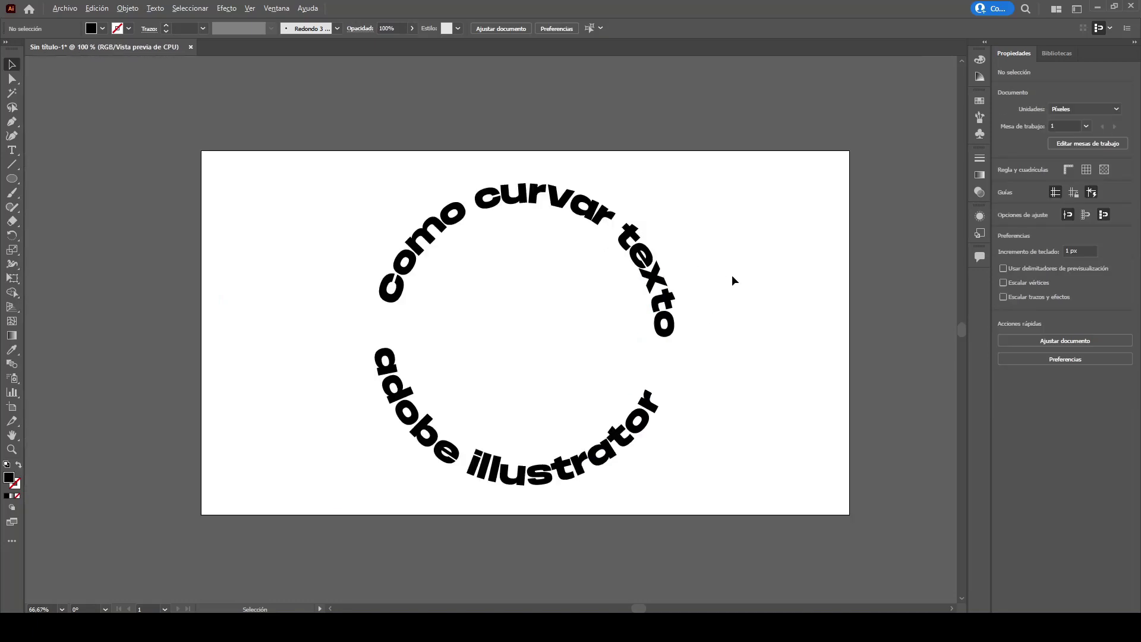
Step: Shift 'adobe illustrator' slightly along the circle path to even it out
scroll(732, 275, up, 1)
click(587, 488)
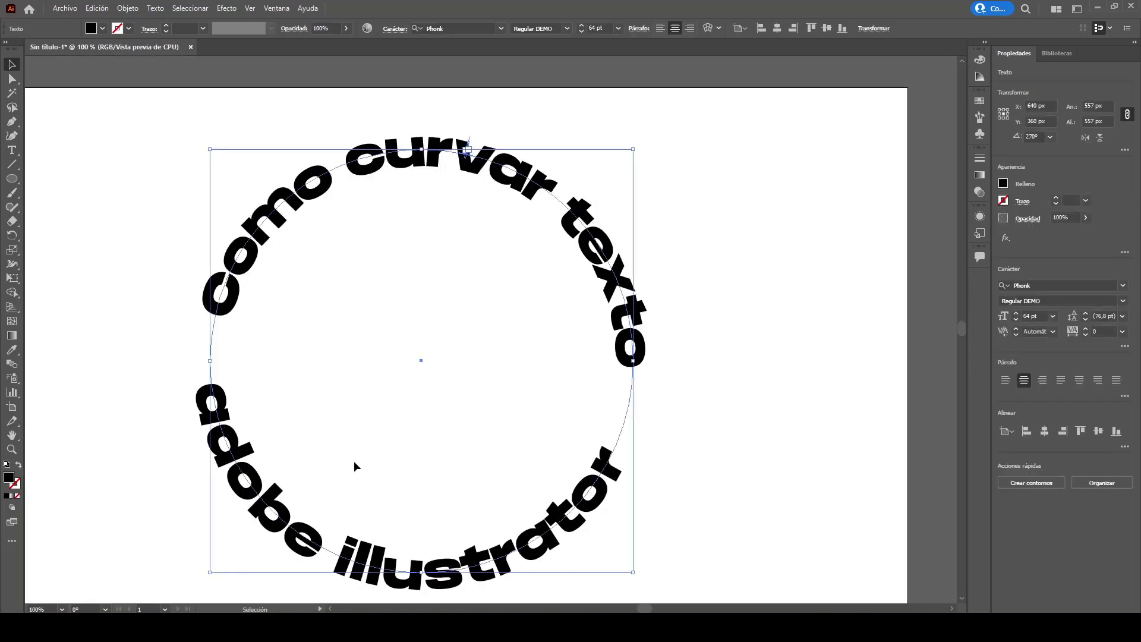
click(123, 391)
click(205, 416)
mouse_move(470, 142)
mouse_down()
mouse_move(476, 160)
mouse_move(445, 152)
mouse_move(424, 543)
mouse_move(315, 222)
mouse_move(521, 188)
mouse_move(466, 148)
mouse_up()
click(727, 255)
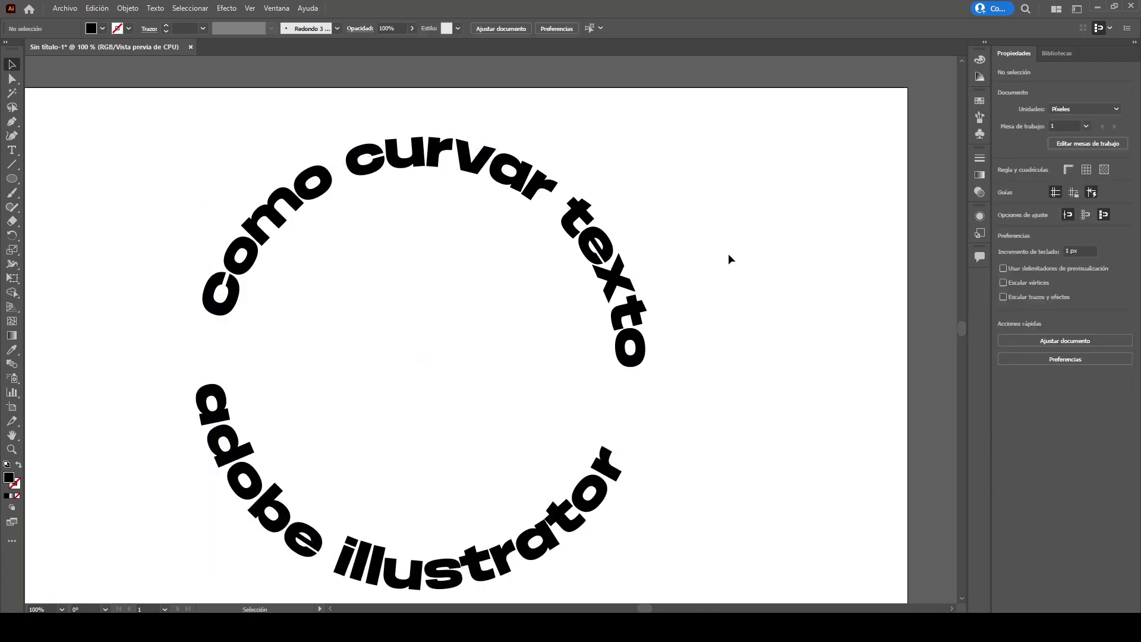
Step: Delete one character in 'adobe illustrator' to nudge it back up the circle
drag(676, 505, 530, 276)
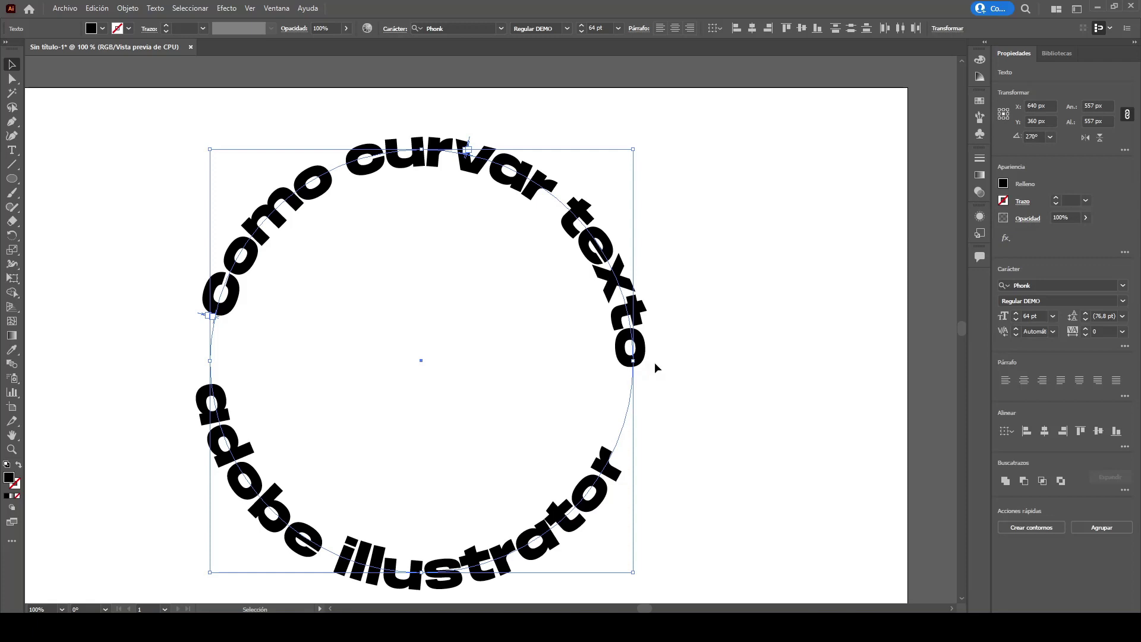
click(697, 368)
scroll(728, 355, down, 1)
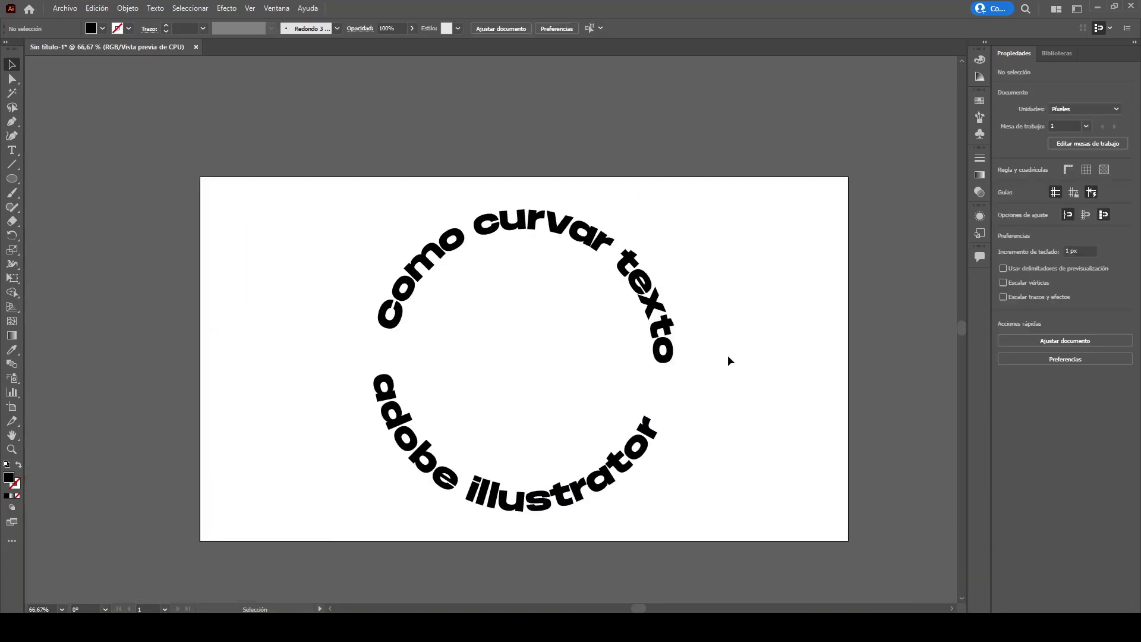
scroll(728, 360, right, 2)
scroll(504, 407, up, 1)
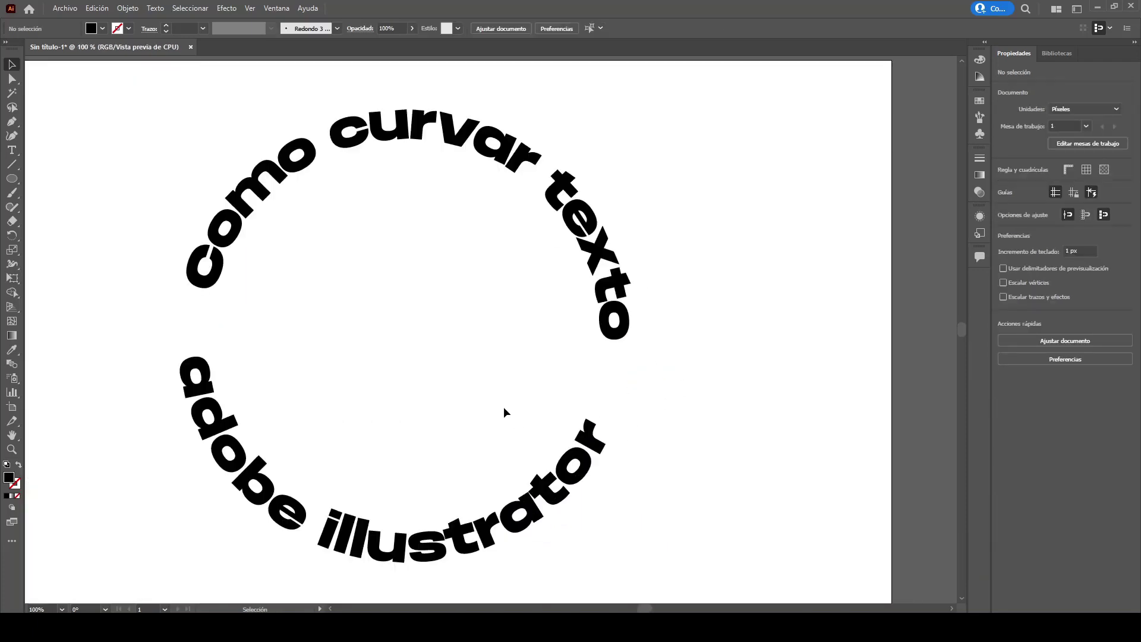
click(191, 364)
double_click(190, 364)
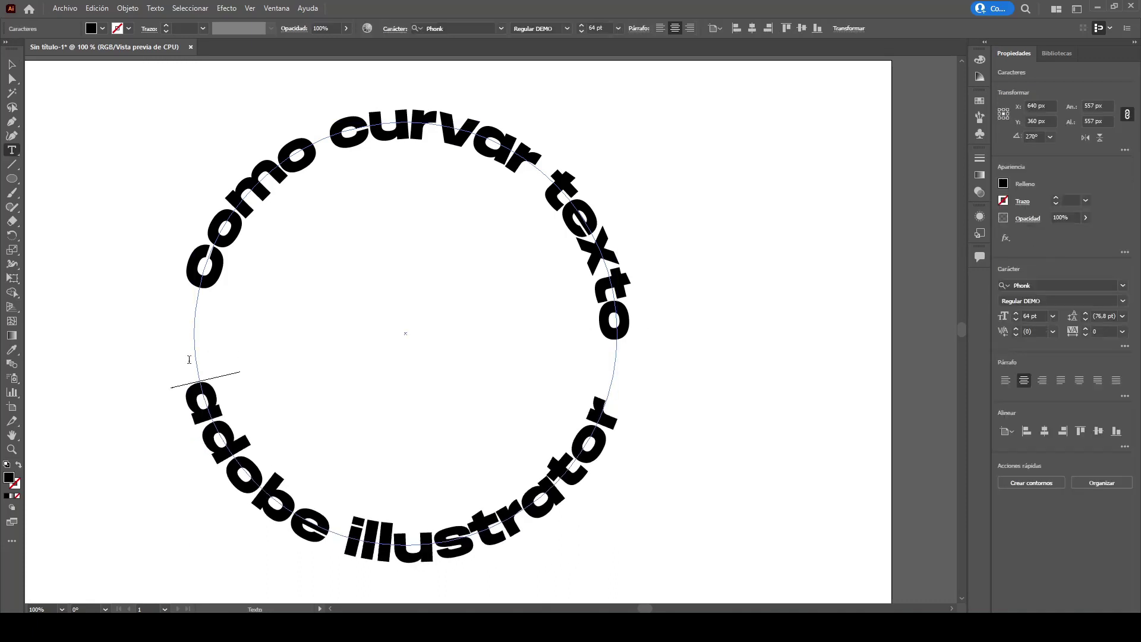
key(BackSpace)
Step: Marquee-select both curved texts around the circle and group them together
click(12, 64)
click(735, 291)
scroll(737, 317, down, 1)
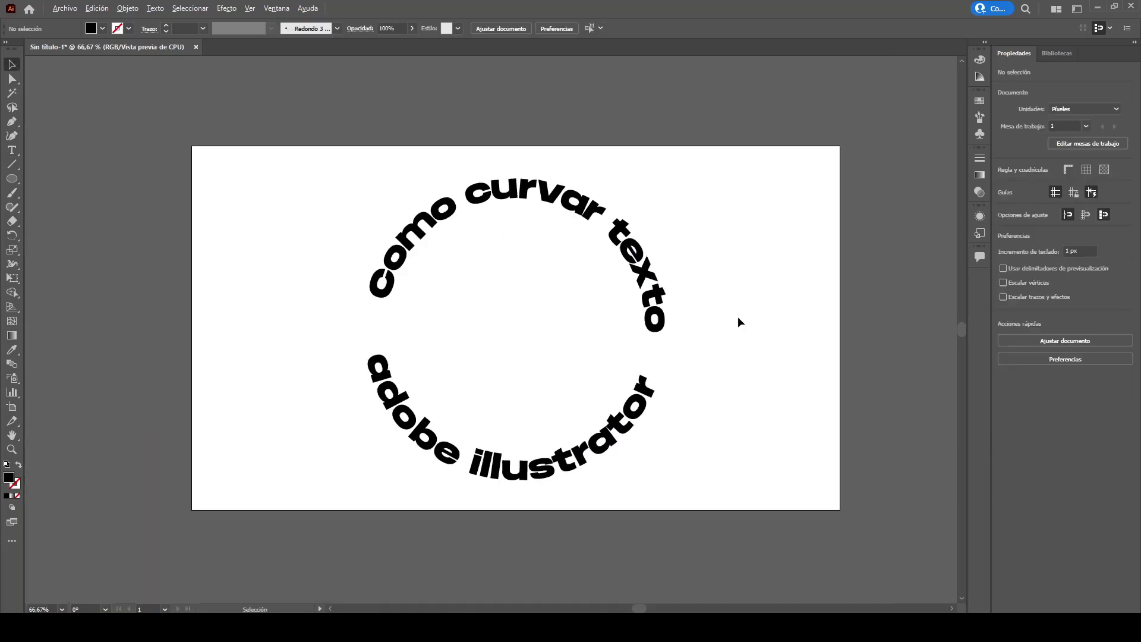
scroll(642, 410, right, 2)
drag(639, 434, 448, 234)
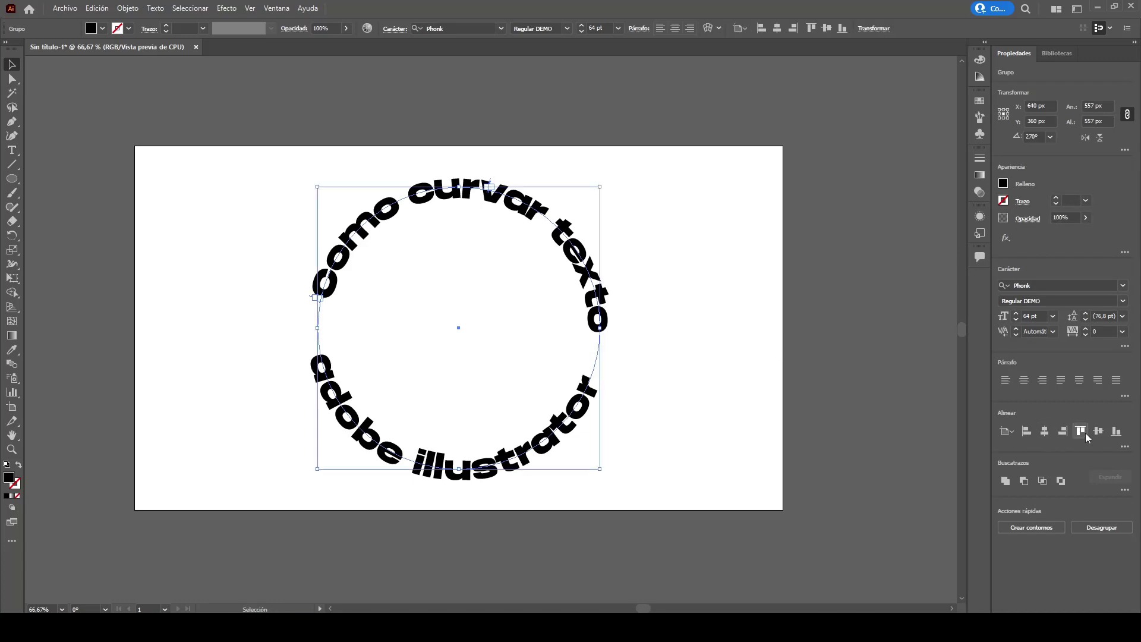
click(440, 291)
scroll(440, 291, up, 1)
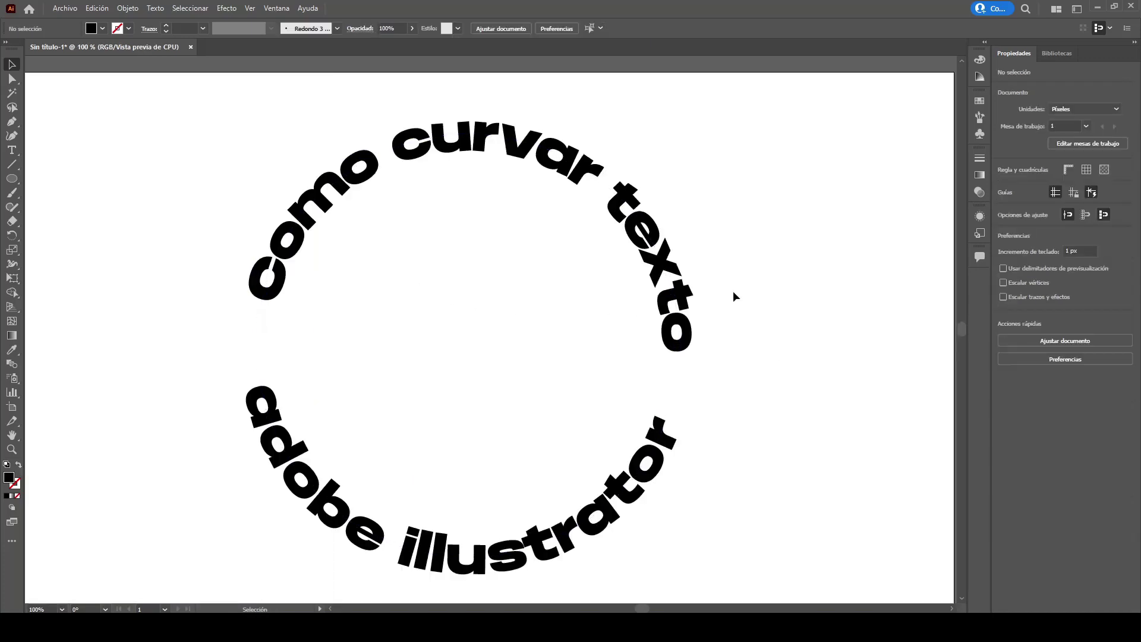
scroll(733, 292, down, 1)
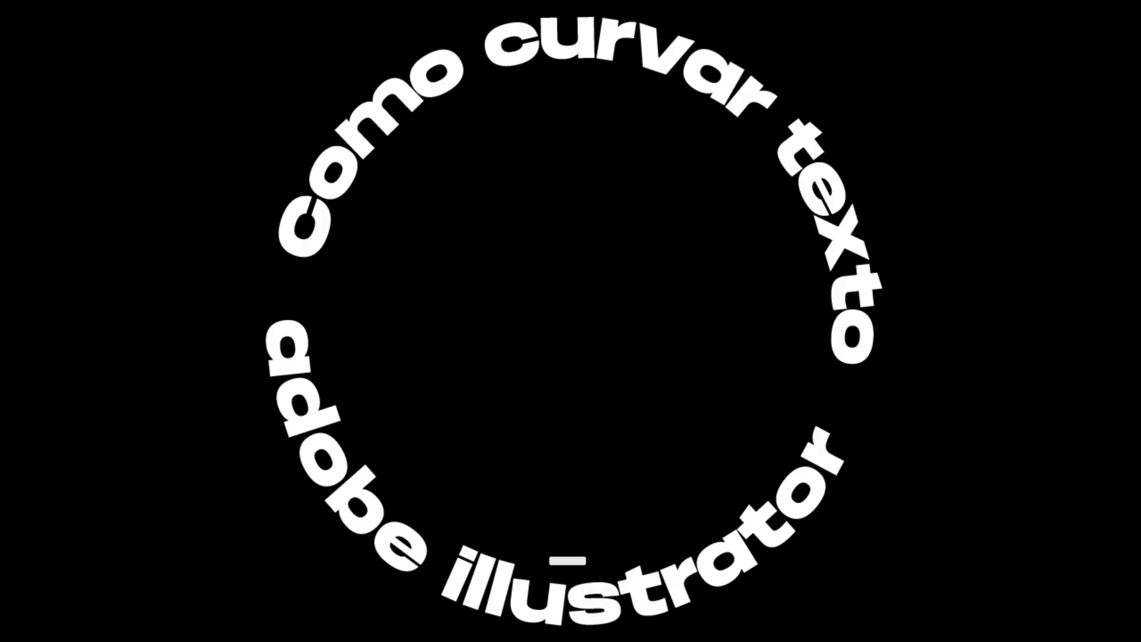